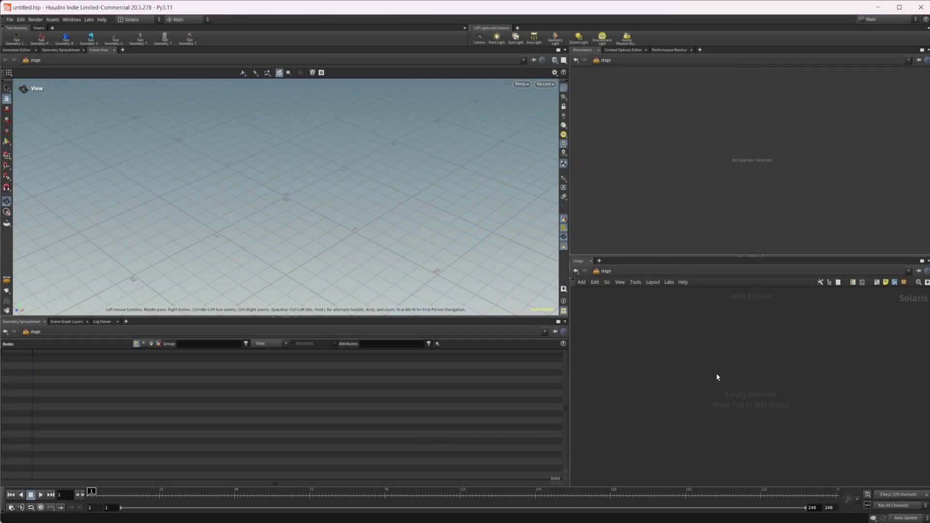
Add a COP Network node to the empty stage and go inside it
key(Tab)
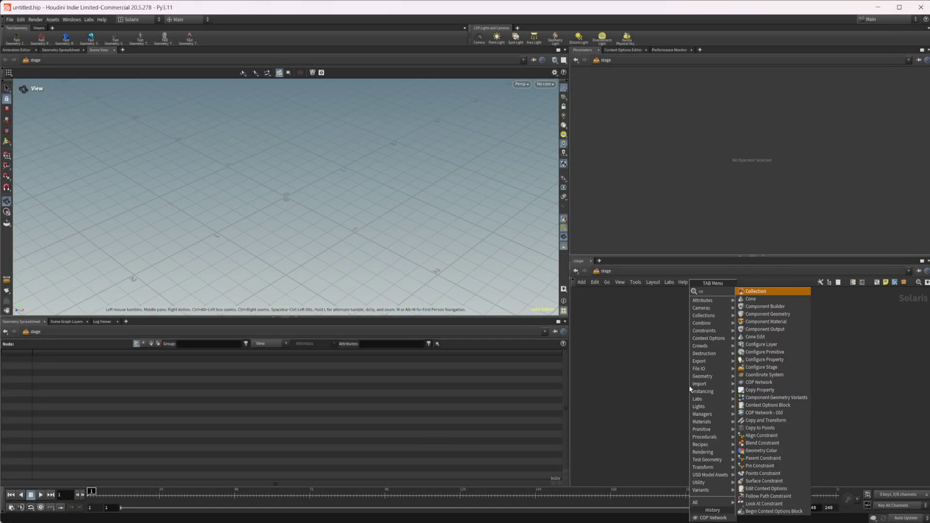
click(690, 389)
click(690, 388)
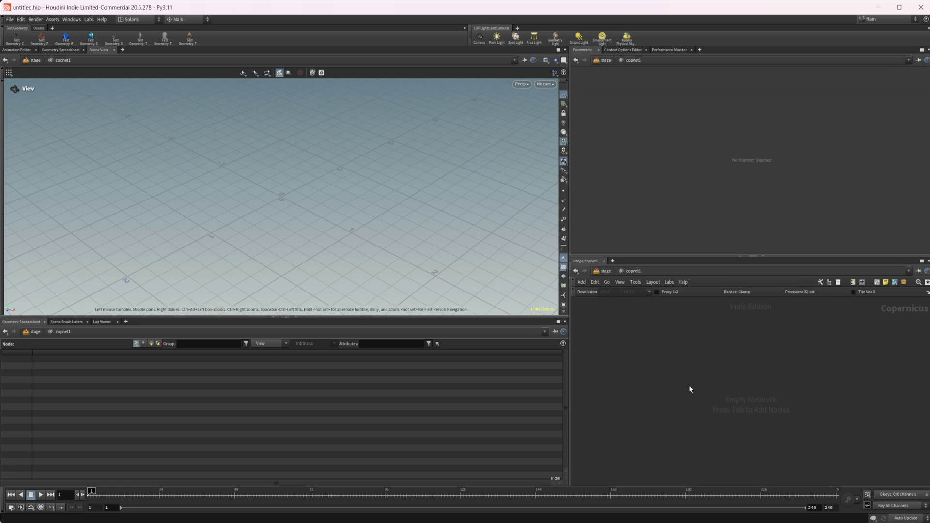
Add a Stamp Points node to the Copernicus network
key(Tab)
text(stam)
key(Return)
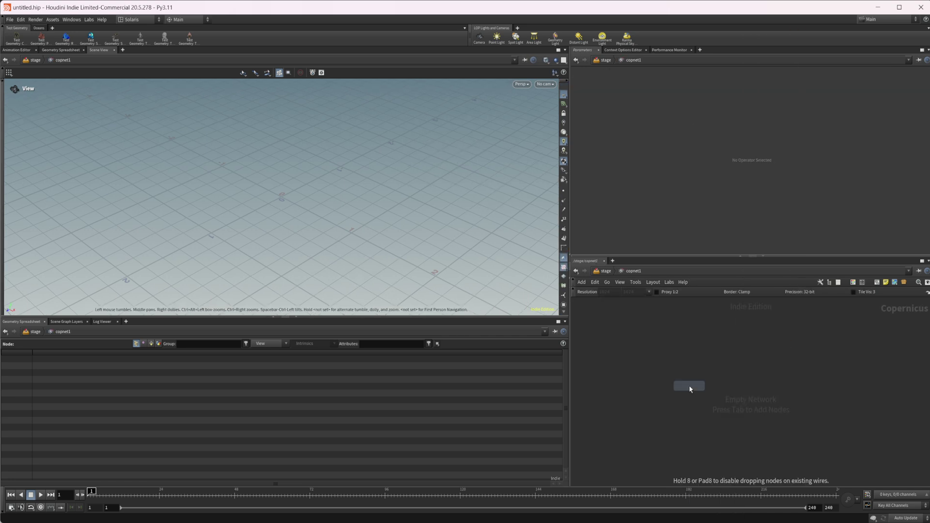
click(689, 385)
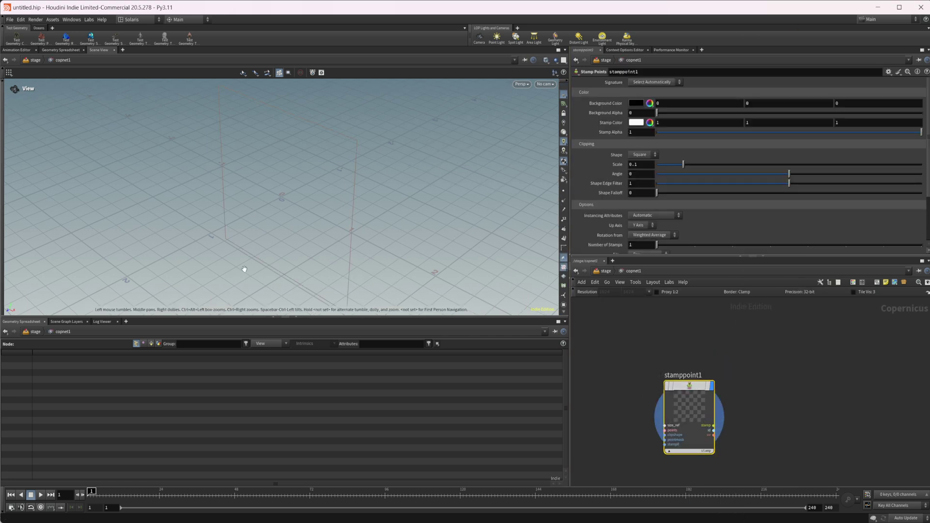
drag(327, 240, 311, 226)
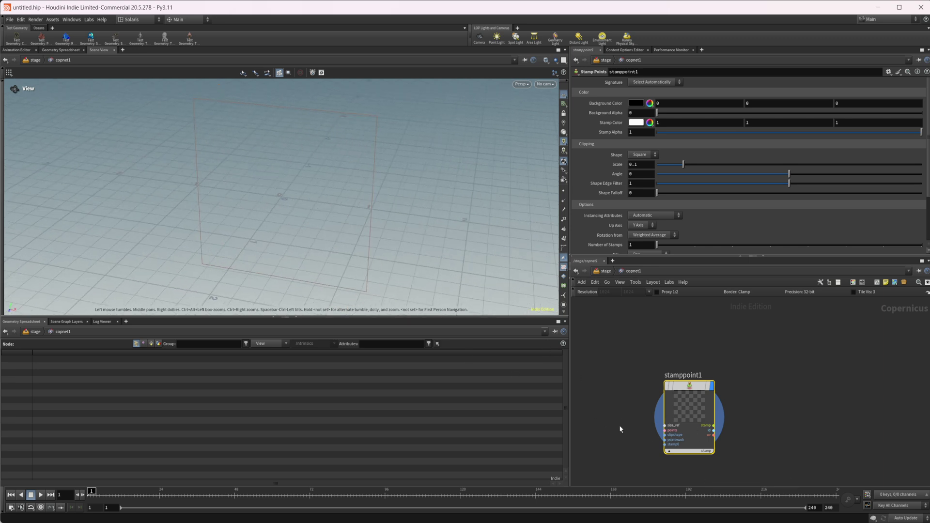
Add a SOP Import node beside the Stamp Points node and go inside its geometry network
middle_drag(622, 425, 733, 406)
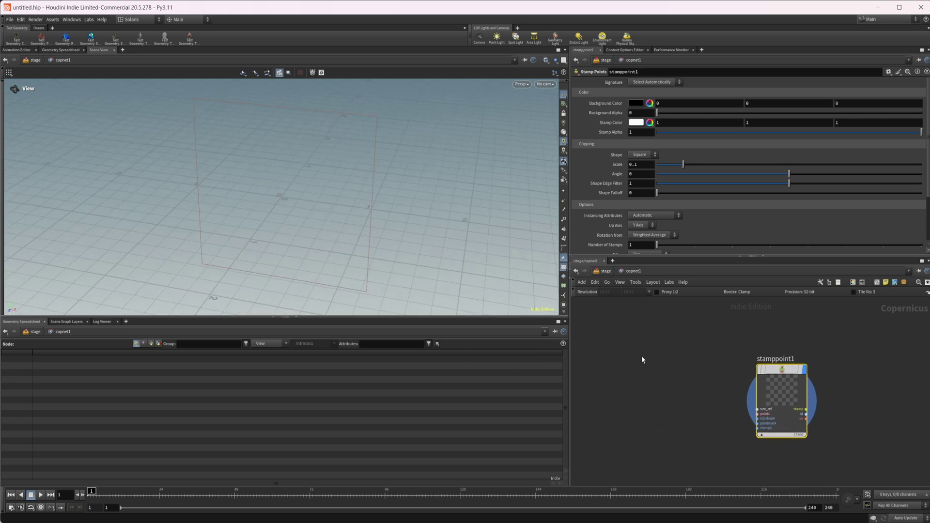
key(Tab)
text(s)
key(Return)
click(610, 396)
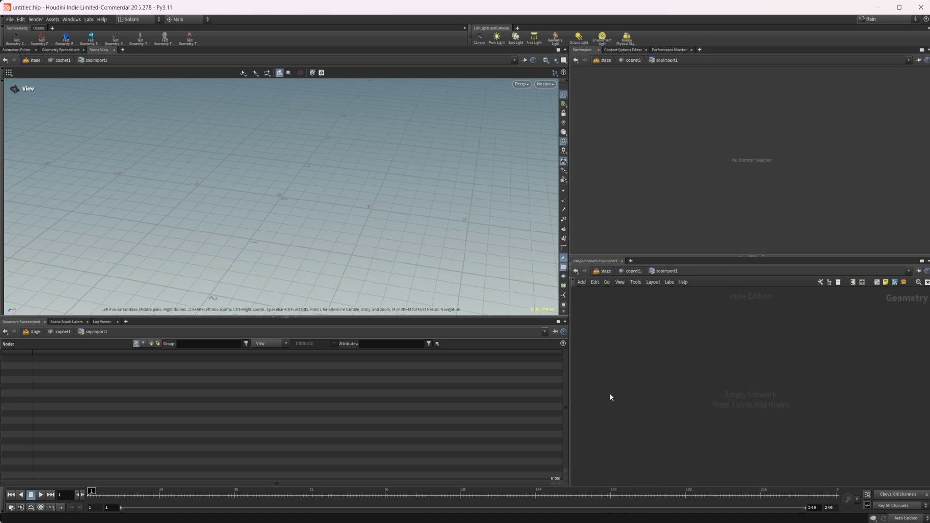
Create a Grid node inside the SOP Import network
key(Tab)
text(grid)
key(Return)
click(654, 389)
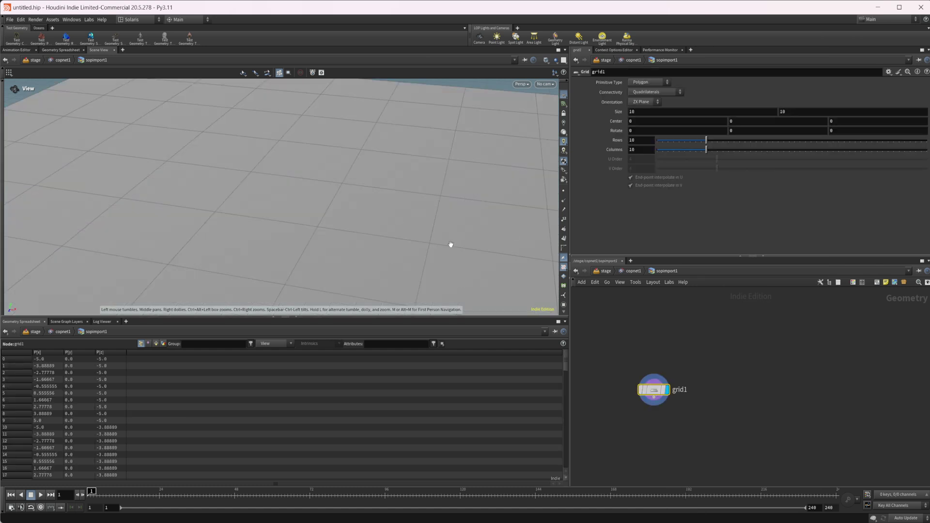
Set the grid's size to 2 by 2 and its orientation to XY Plane
click(642, 112)
text(2)
key(Tab)
text(2)
key(Return)
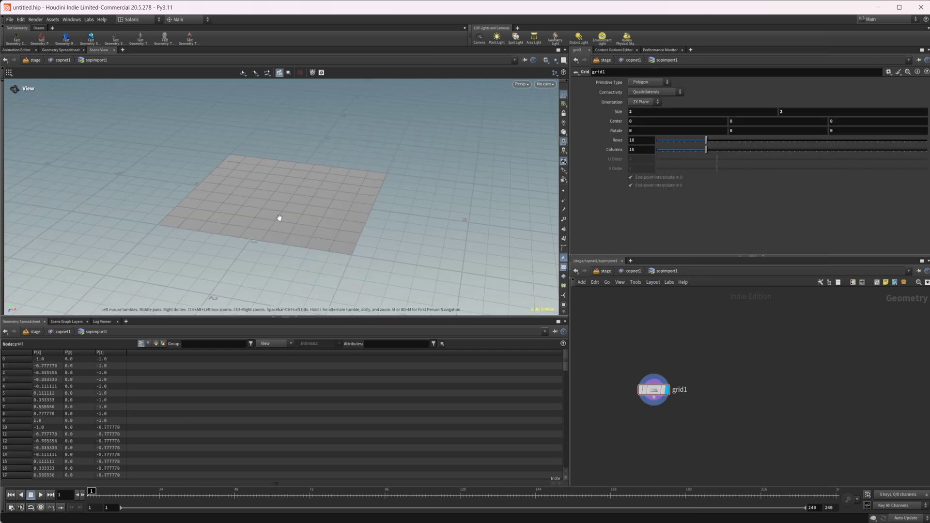
click(651, 104)
click(642, 110)
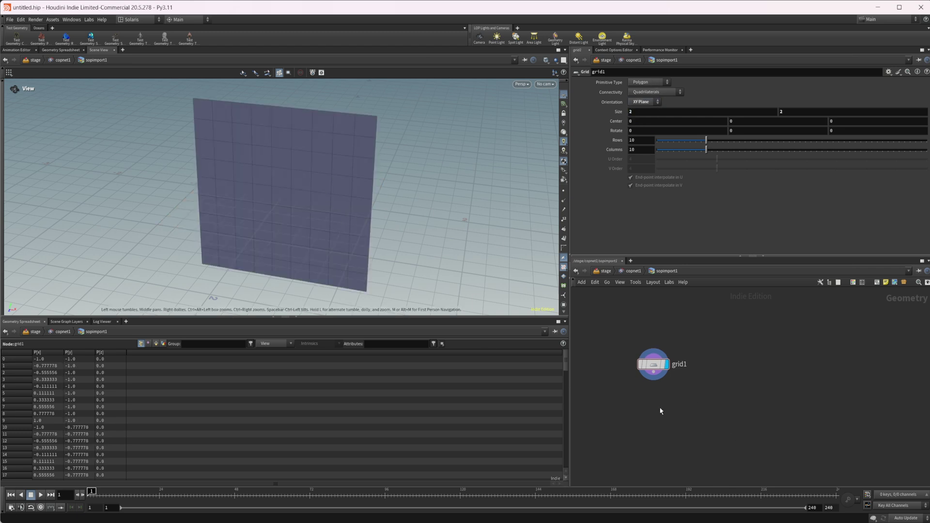
Append a UV Flatten node to the grid, followed by a Scatter node
key(Tab)
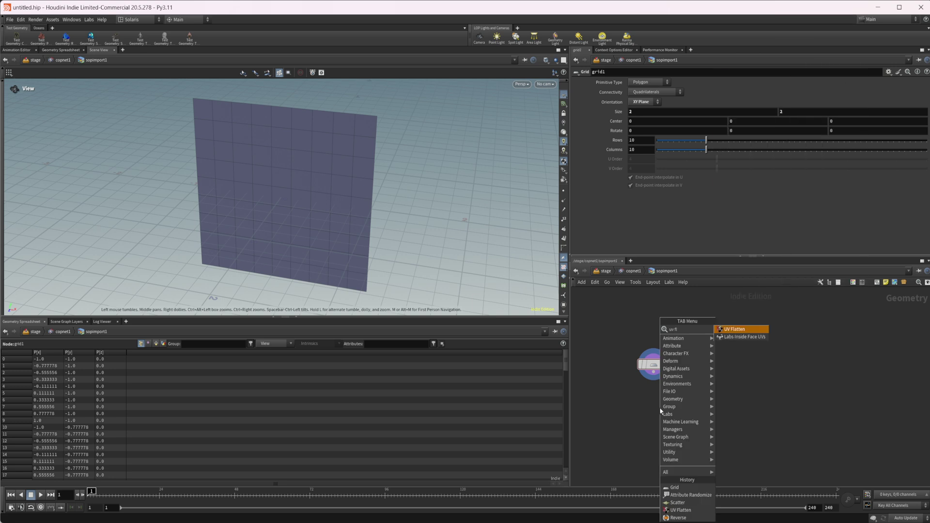
click(681, 510)
key(Tab)
text(scat)
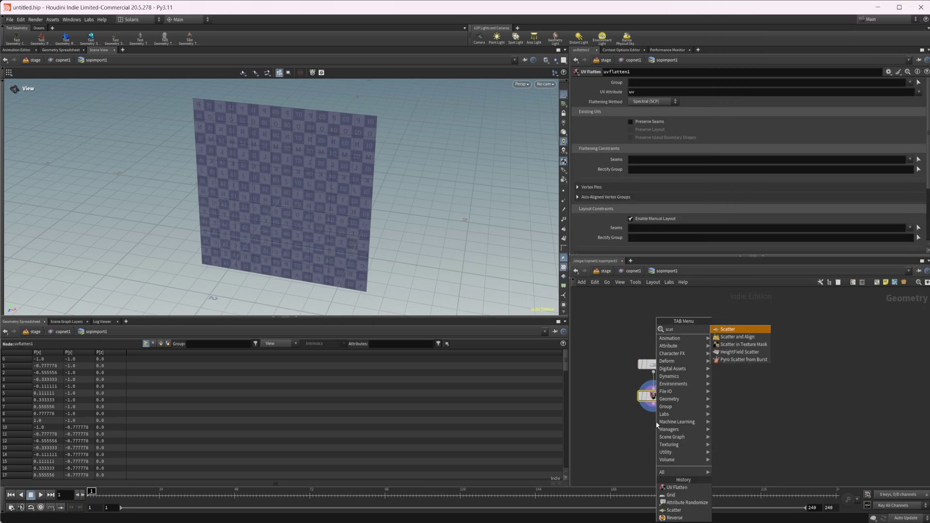
key(Return)
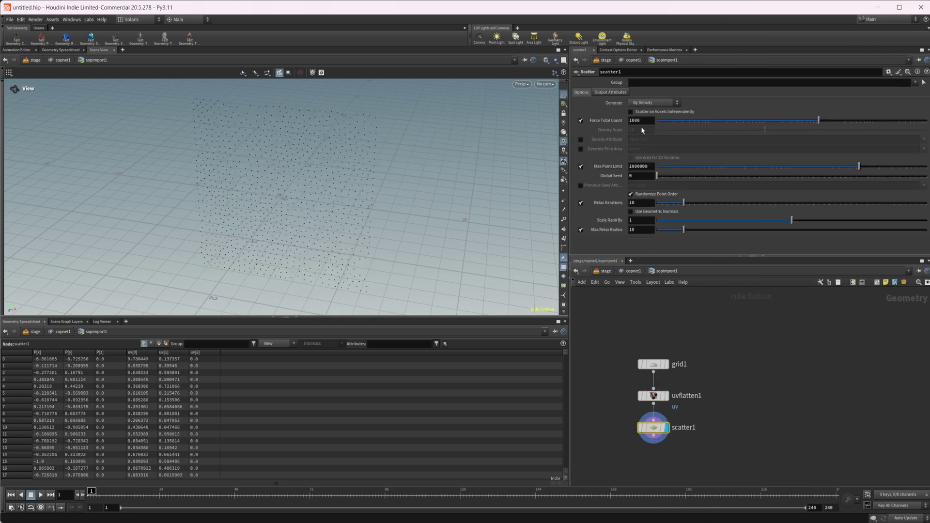
Set the Scatter node's Force Total Count to 30
click(644, 124)
text(3)
key(Return)
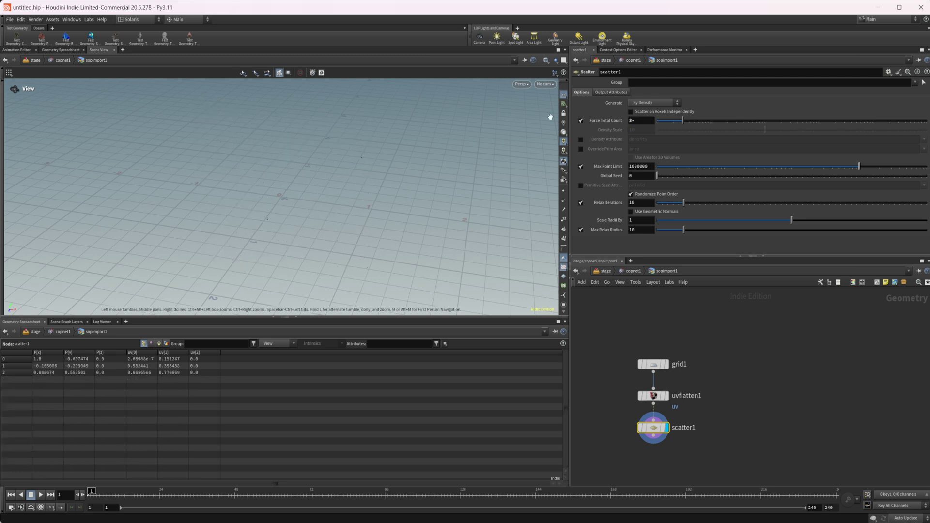
click(633, 120)
key(Return)
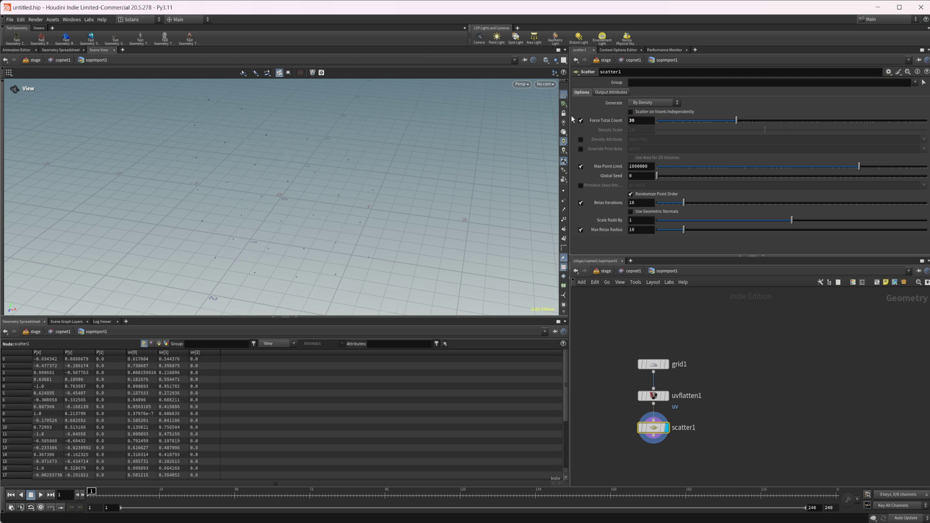
Return to the Copernicus network and add a Rasterize Setup node between the SOP Import and Stamp Points nodes
click(634, 271)
drag(671, 383, 651, 372)
key(Tab)
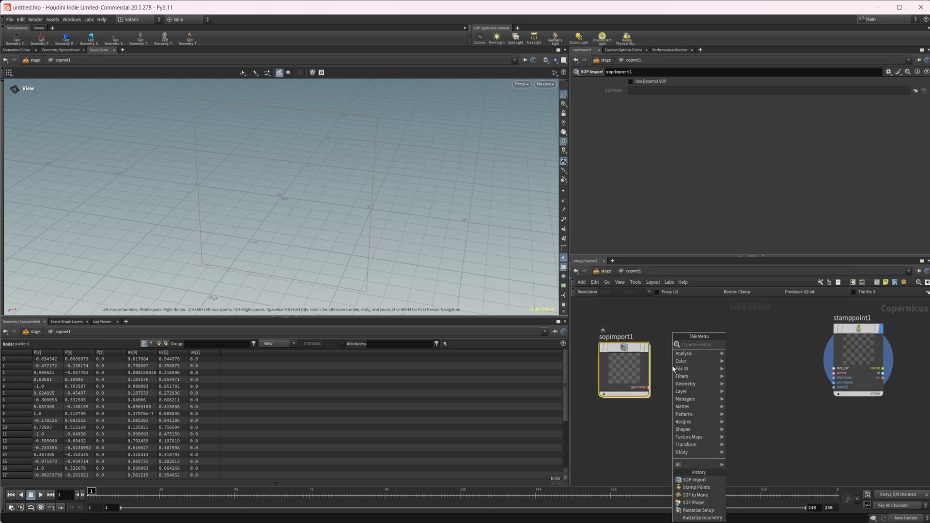
text(rast)
key(Down)
key(Down)
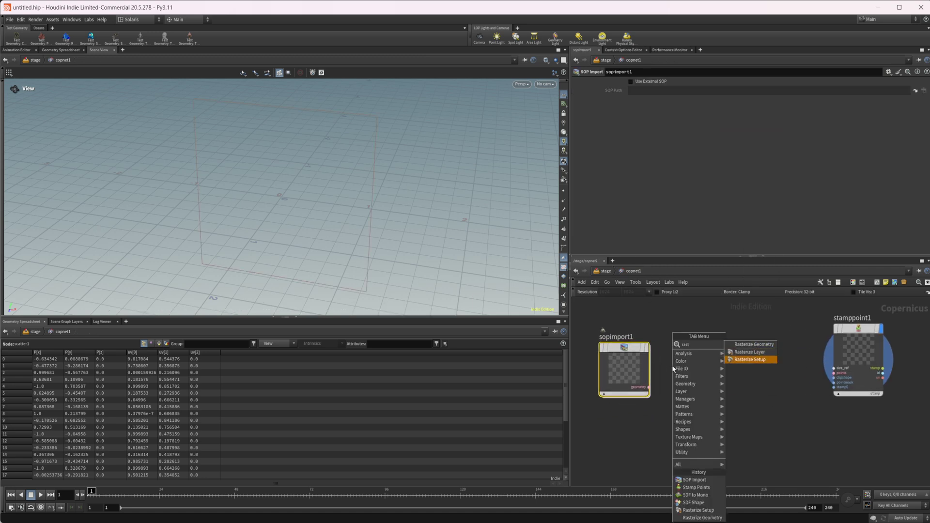
key(Return)
click(672, 366)
double_click(672, 368)
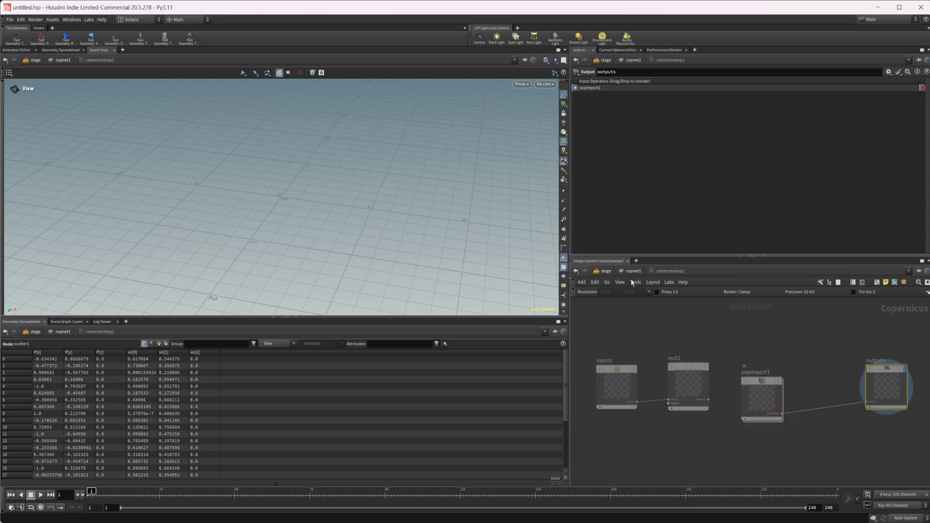
key(u)
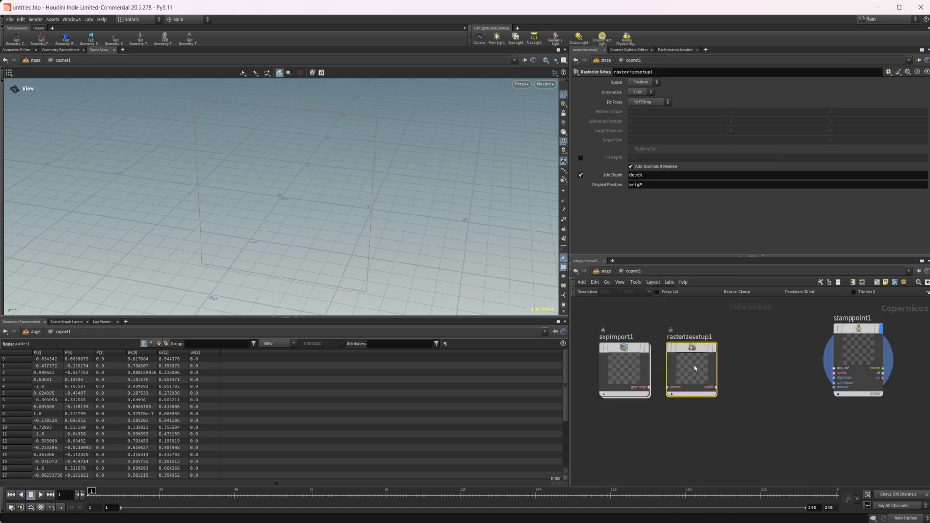
Connect SOP Import through Rasterize Setup to the points input of Stamp Points and display the stamped result
drag(649, 388, 834, 373)
click(854, 356)
key(r)
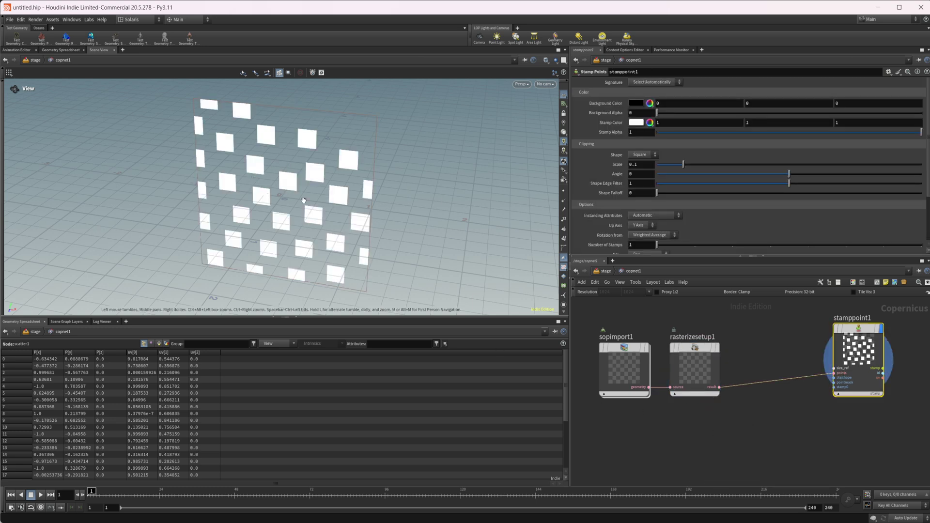
Try a stamp scale of 0.164, angle of 32.1, shape edge filter of 1.061 and shape falloff of 1
drag(332, 216, 347, 214)
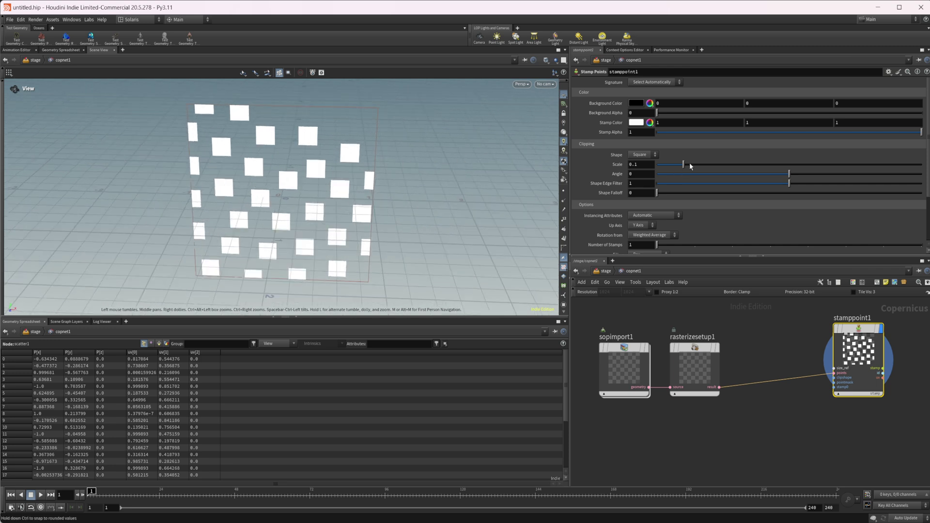
mouse_move(689, 164)
mouse_down()
mouse_move(722, 165)
mouse_move(701, 169)
mouse_up()
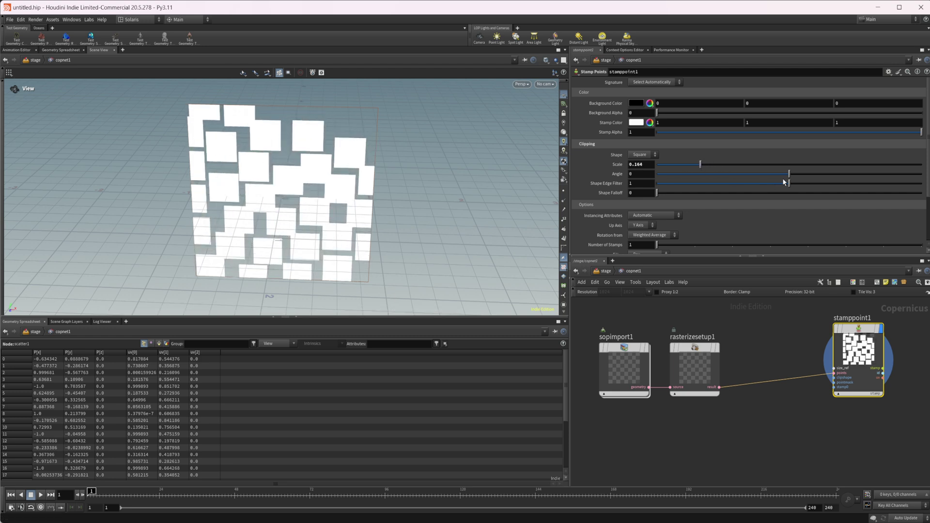
drag(789, 174, 813, 173)
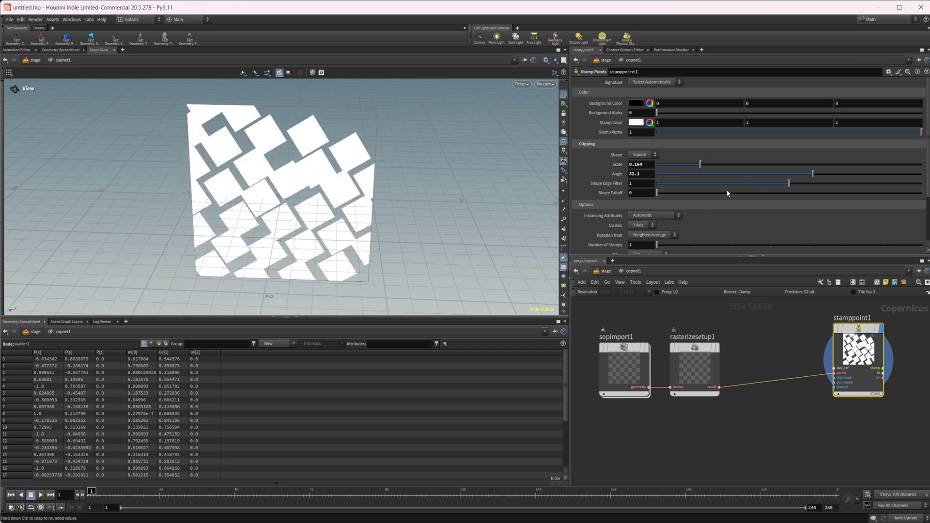
drag(683, 194, 740, 190)
drag(820, 183, 798, 183)
Set the stamp shape to Circle and reset scale, angle, shape edge filter and shape falloff to their defaults
click(639, 154)
click(640, 164)
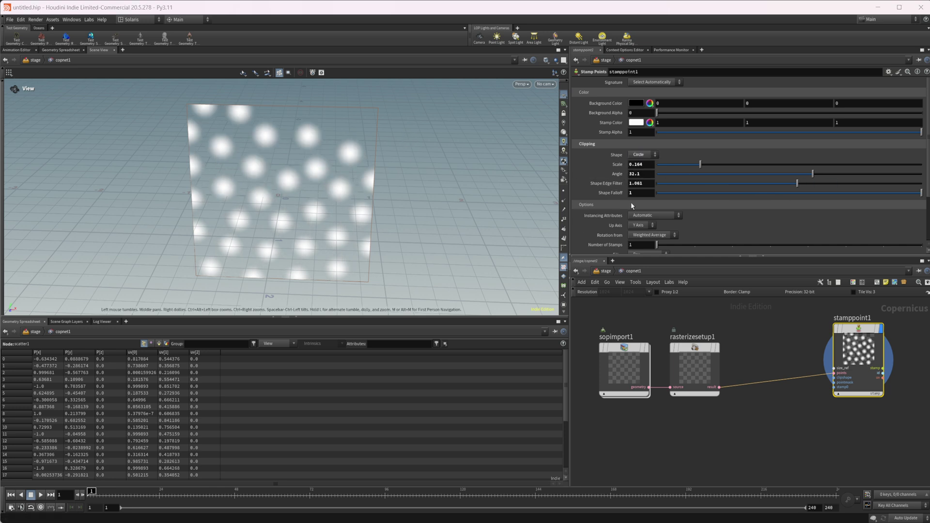
ctrl+middle_click(622, 166)
ctrl+middle_click(619, 175)
ctrl+middle_click(614, 185)
ctrl+middle_click(614, 195)
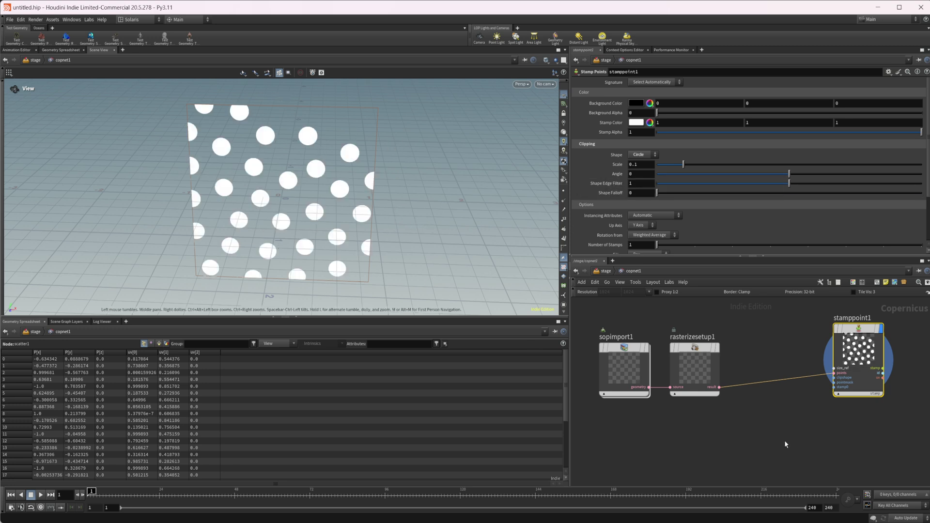
Add an SDF Shape node below the SOP Import node, display it, and set its basic shape to Regular Polygon
middle_drag(733, 419, 730, 384)
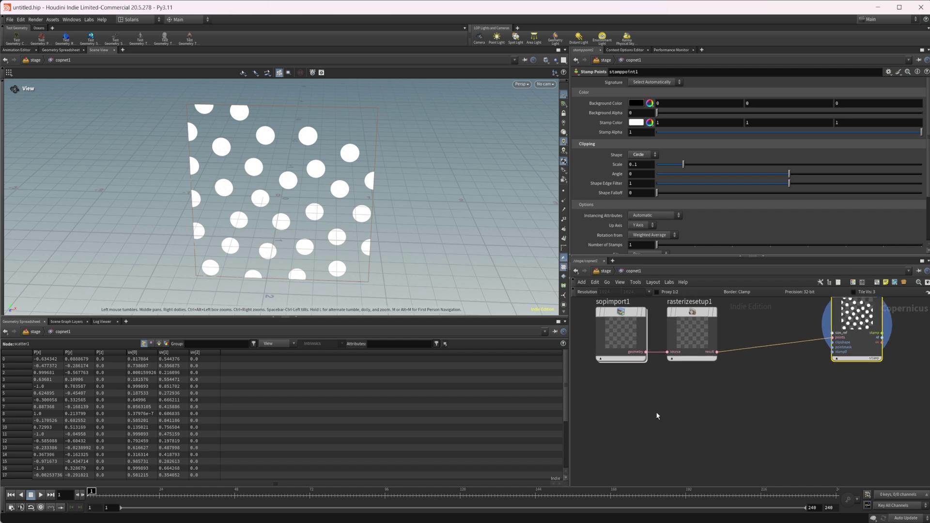
key(Tab)
text(sdf)
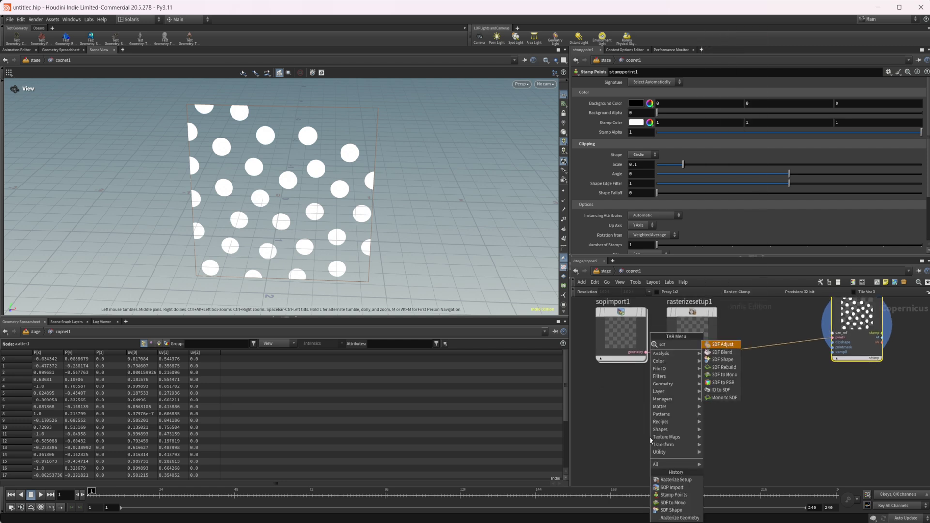
text( sh)
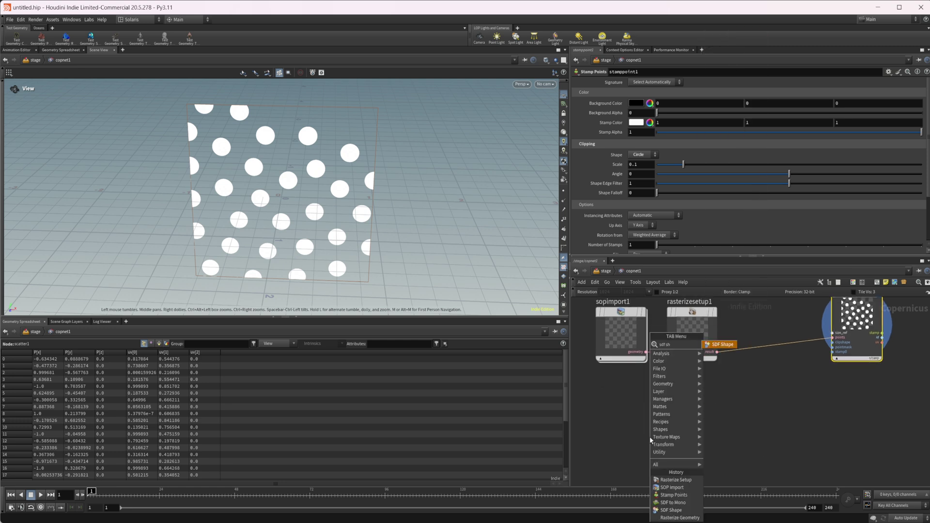
key(Return)
click(623, 430)
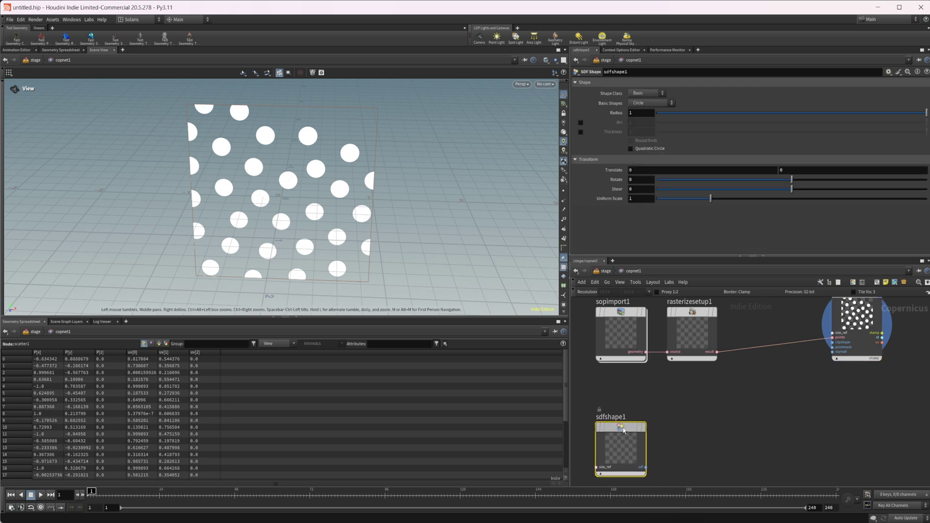
click(650, 104)
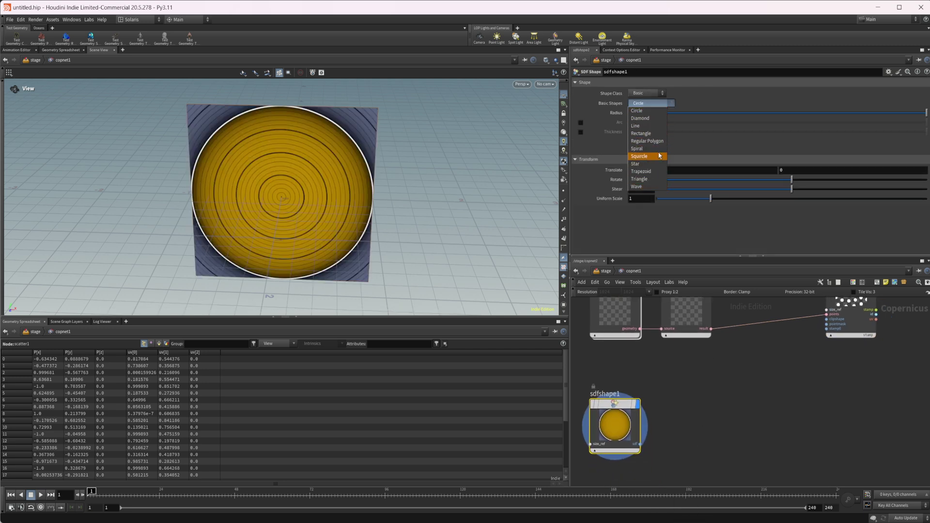
click(649, 141)
Convert the polygon shape with a displayed SDF to Mono node and connect its mono output to the Stamp Points node's stamp input
key(Tab)
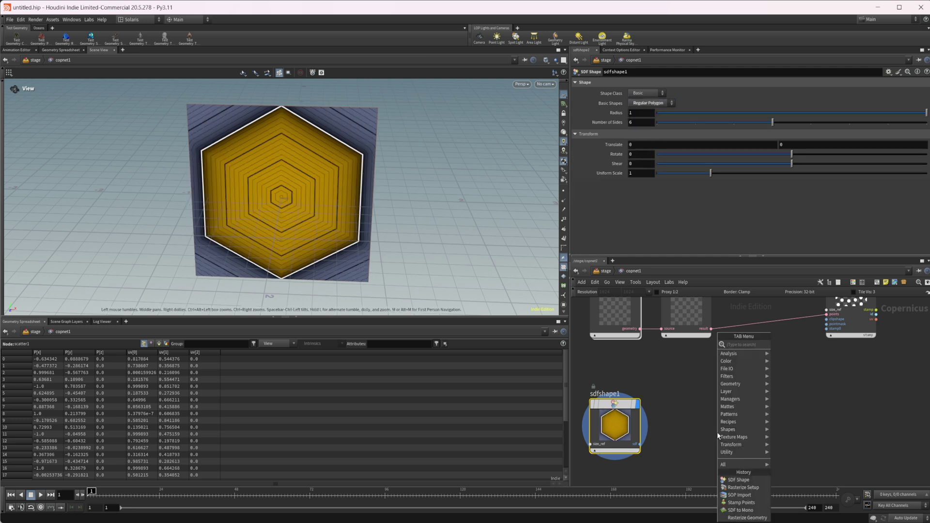
text(sdf to)
key(Return)
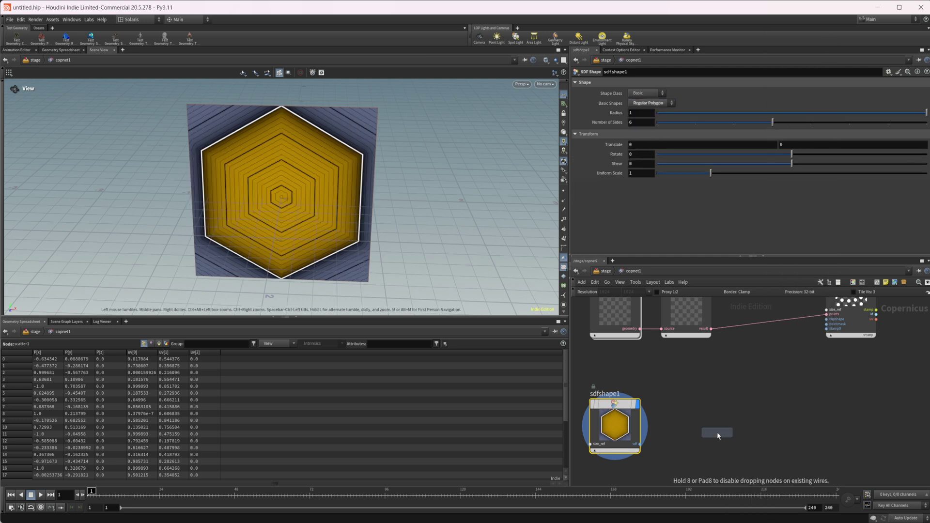
click(718, 433)
drag(717, 433, 712, 396)
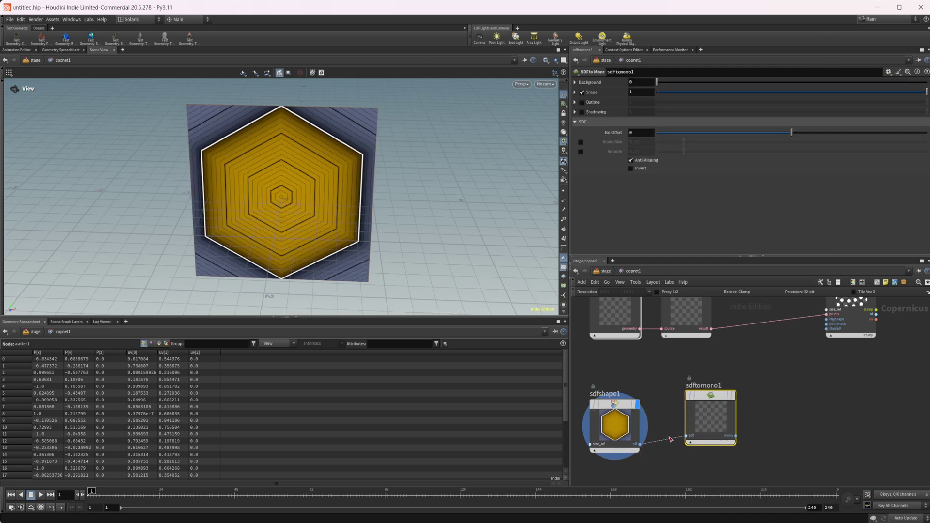
click(706, 407)
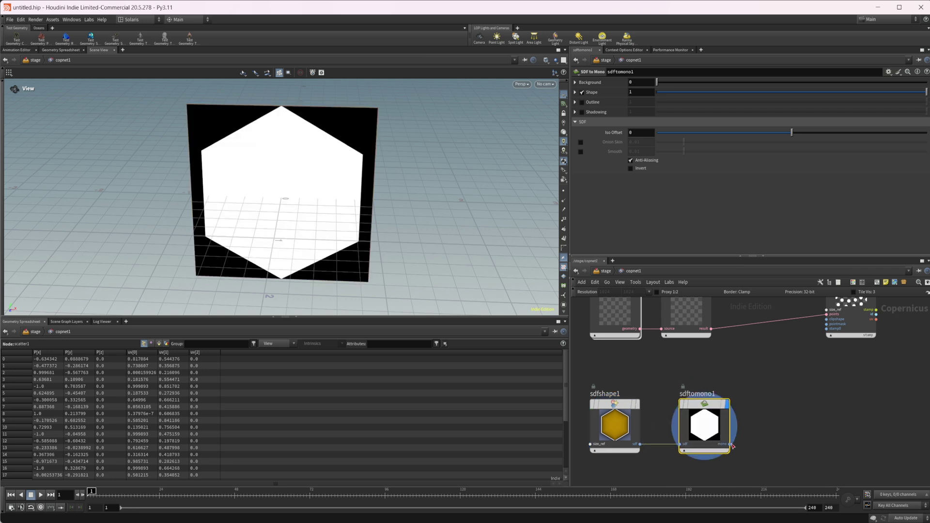
drag(729, 444, 826, 329)
middle_drag(822, 371, 787, 387)
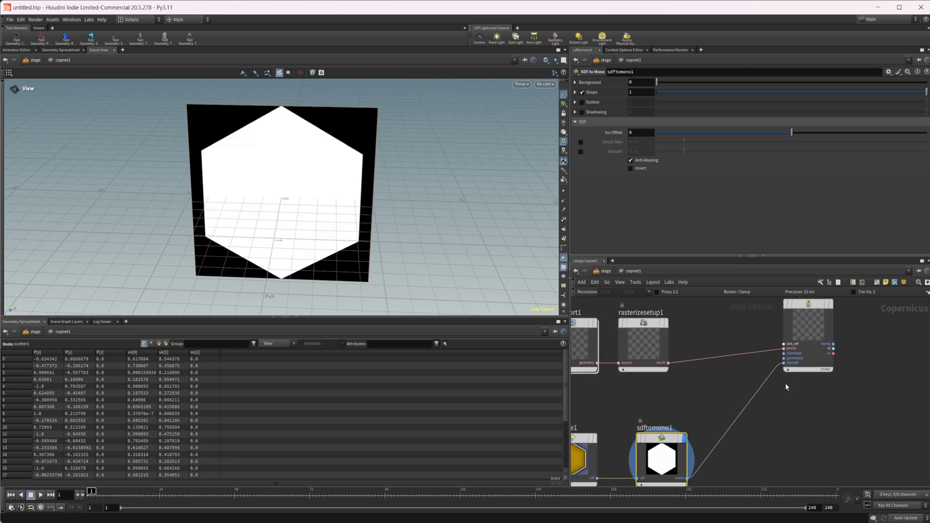
Display the Stamp Points node and set its number of stamps to 2
click(802, 327)
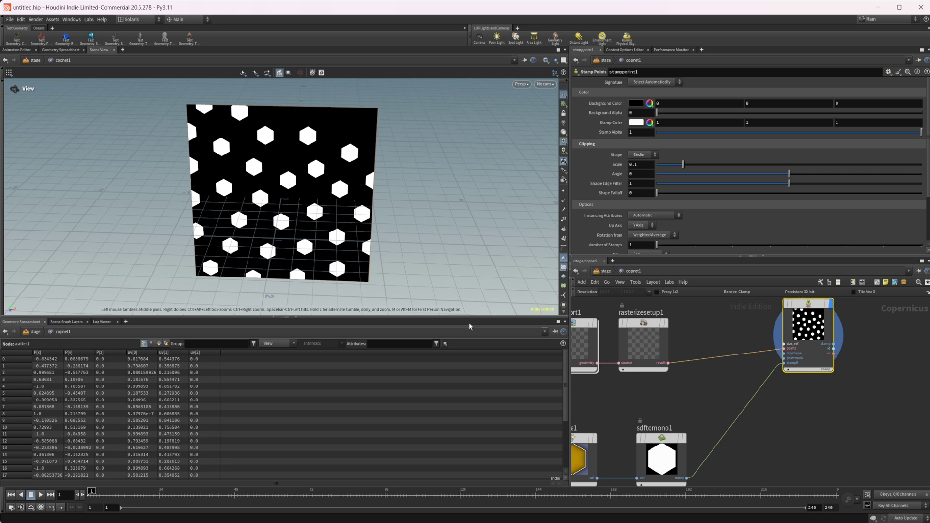
middle_drag(617, 440, 644, 415)
middle_drag(806, 395, 777, 403)
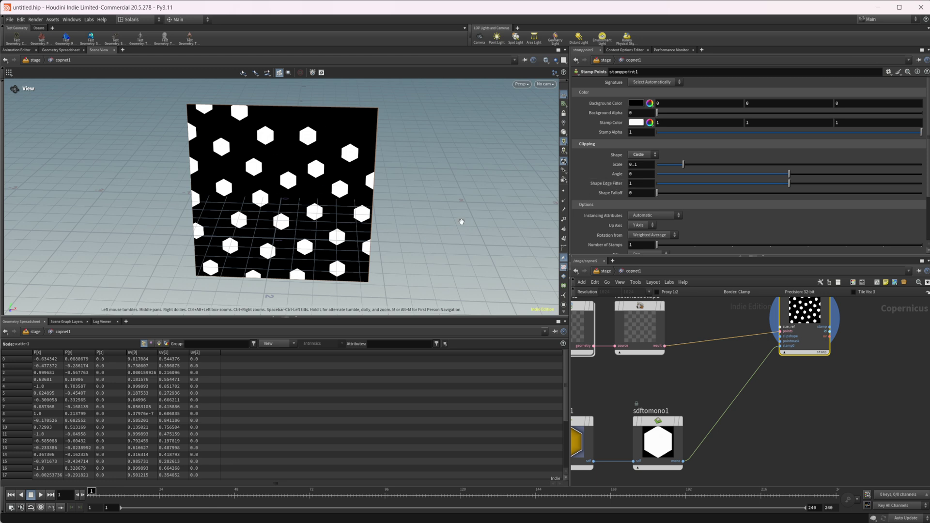
scroll(639, 213, down, 1)
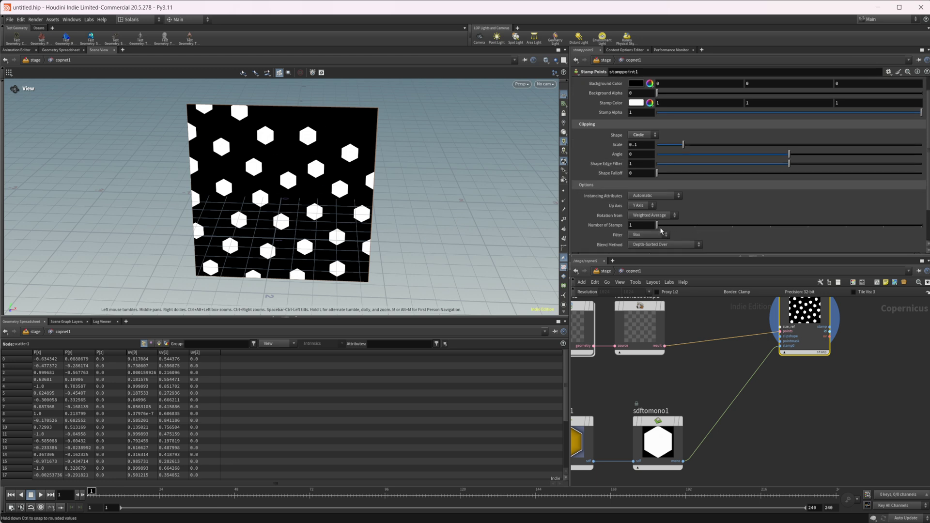
drag(661, 229, 922, 226)
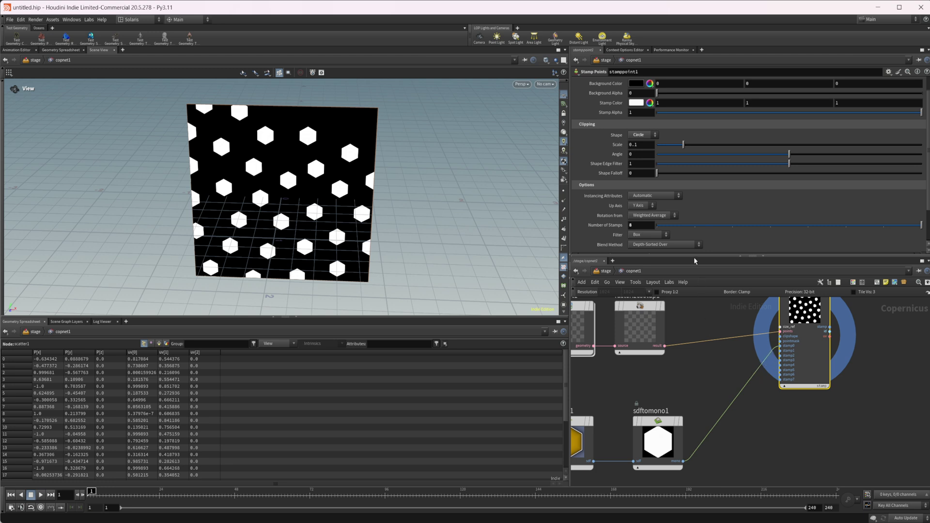
click(695, 224)
Duplicate the SDF Shape and SDF to Mono pair below the originals, display the copy, and set its basic shape to Star
middle_drag(748, 449, 782, 365)
drag(693, 427, 602, 439)
click(602, 438)
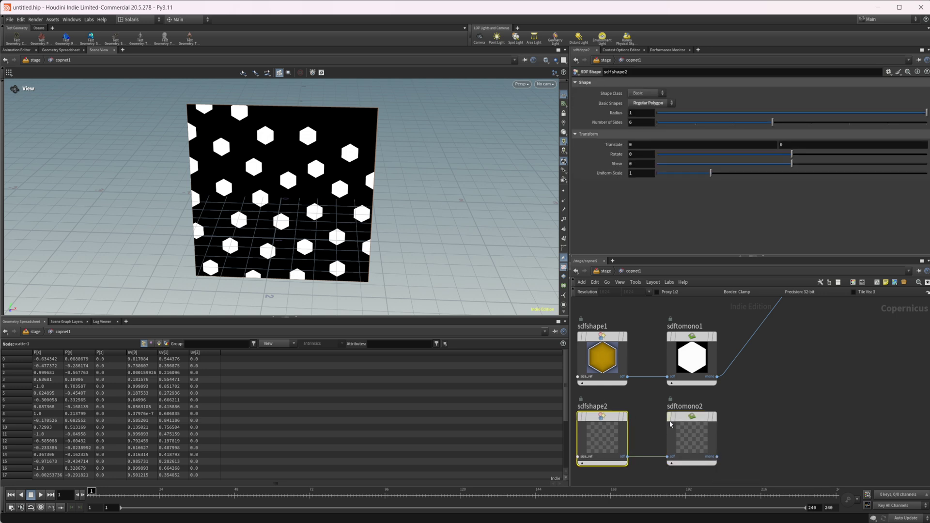
click(714, 416)
click(606, 432)
click(644, 104)
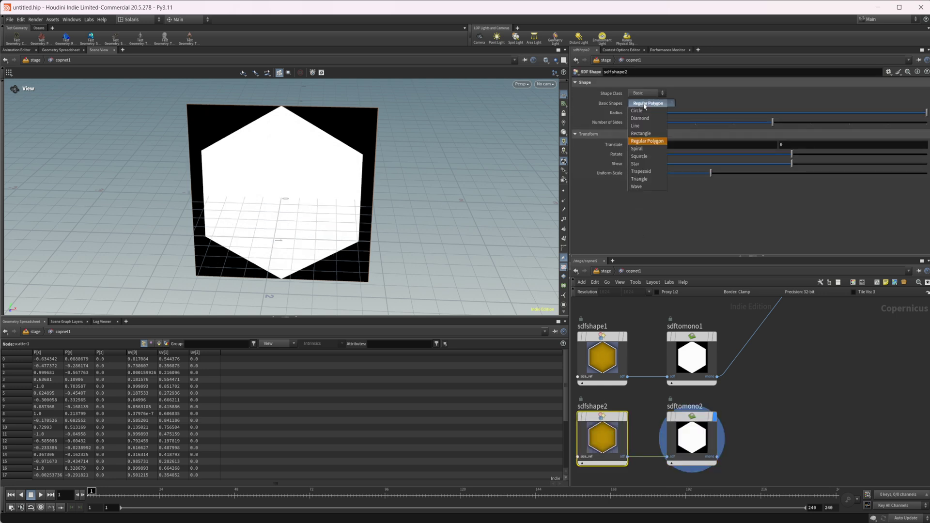
click(650, 164)
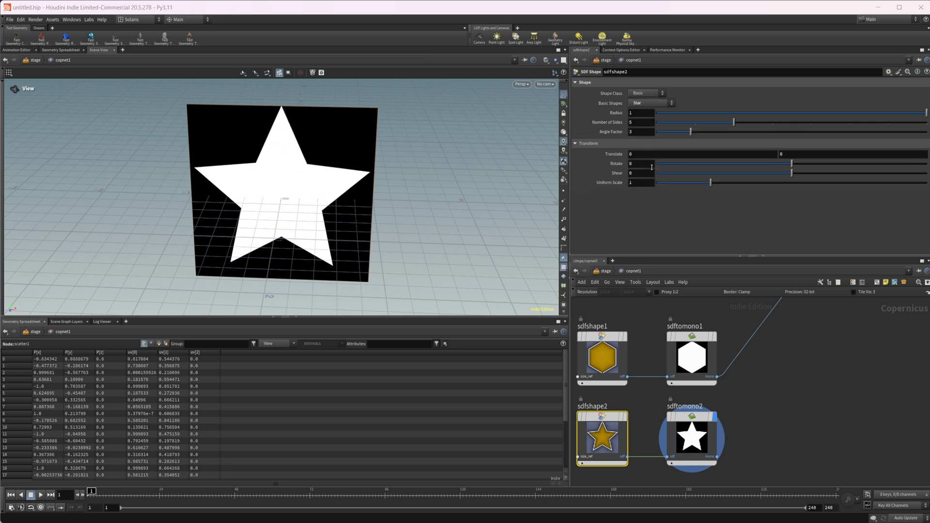
Connect the star's mono output to the Stamp Points node's second stamp input and display Stamp Points
click(718, 457)
middle_drag(777, 371, 659, 479)
click(697, 375)
click(723, 333)
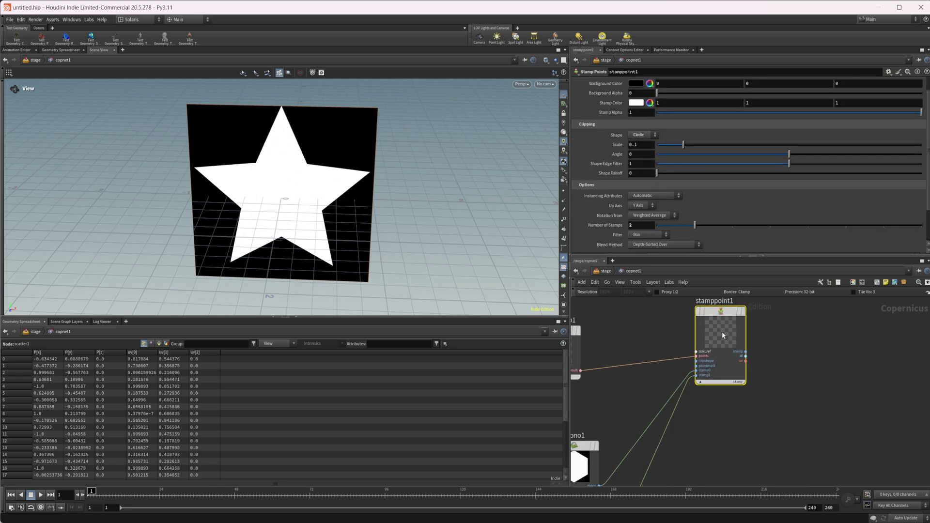
click(743, 311)
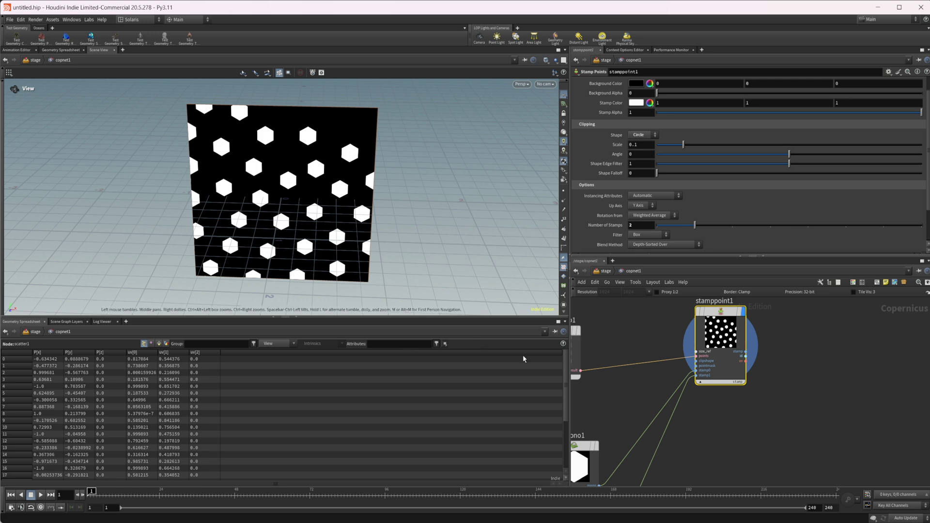
Inside the SOP Import node, add an Attribute Randomize node after the scatter
middle_drag(624, 397, 734, 399)
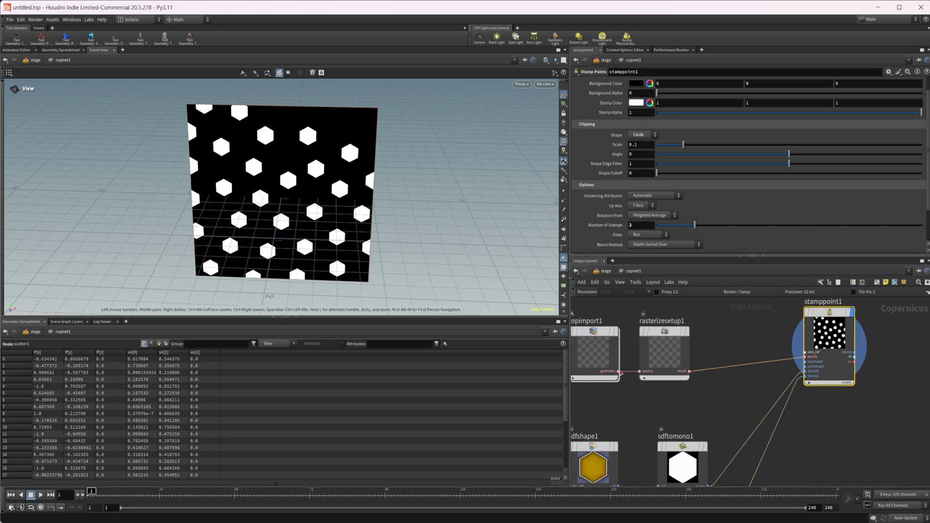
middle_drag(605, 339, 629, 343)
double_click(630, 347)
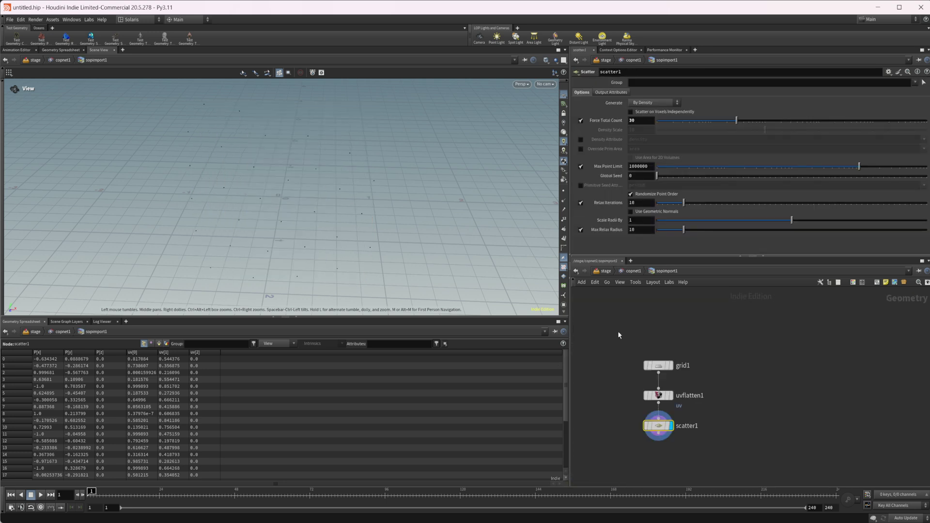
middle_drag(701, 469, 679, 429)
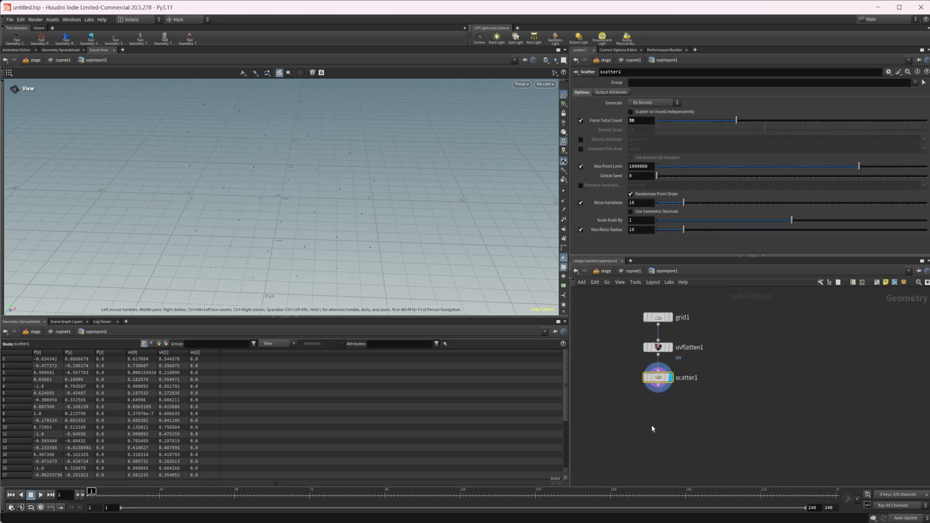
key(Tab)
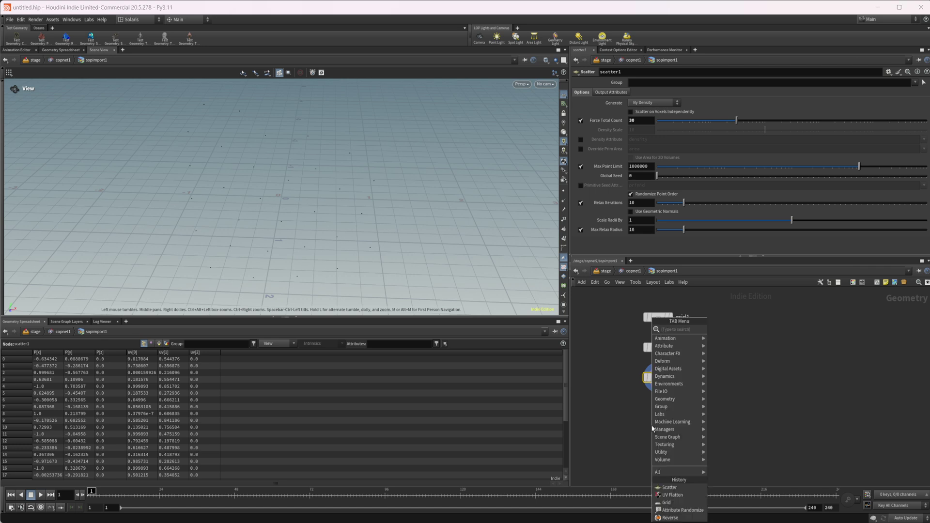
text(attr ra)
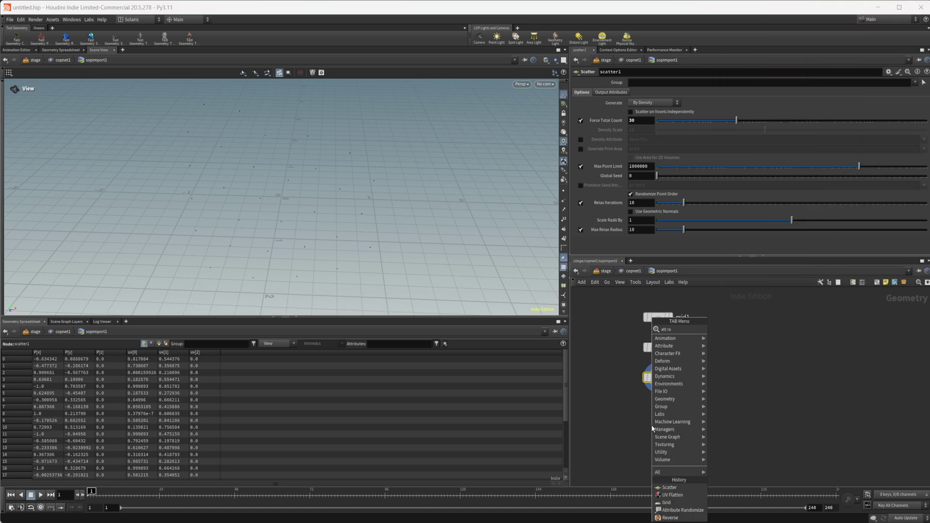
key(Return)
click(652, 428)
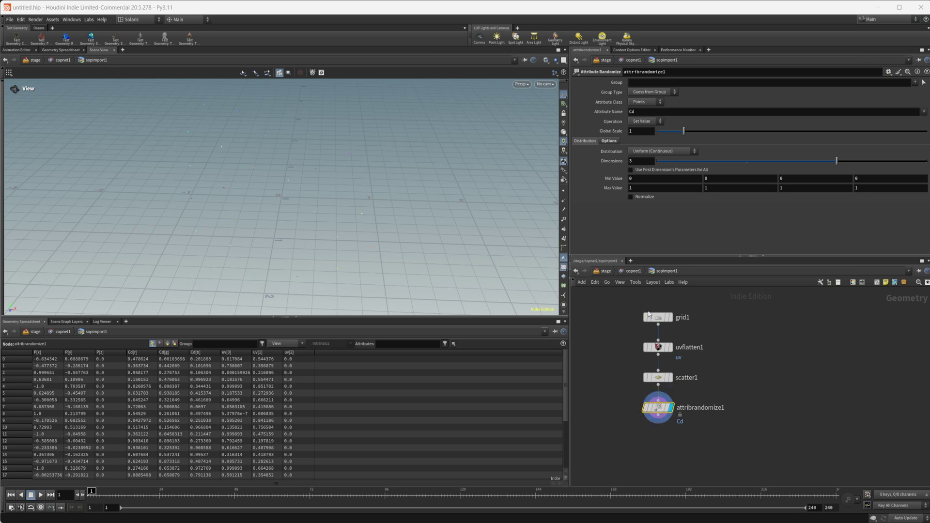
Set the randomize node's attribute name to stamp, dimensions to 1, and distribution to Uniform (Discrete)
click(643, 112)
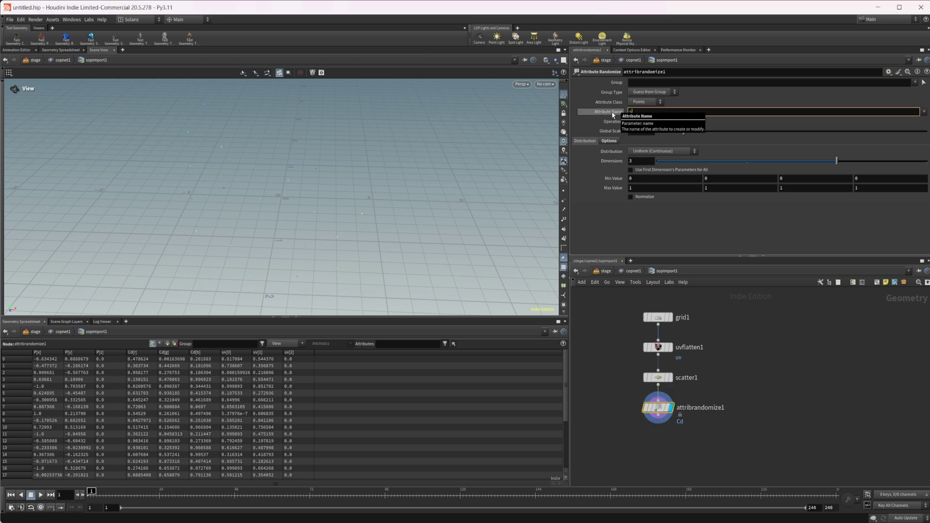
text(stamp)
key(Return)
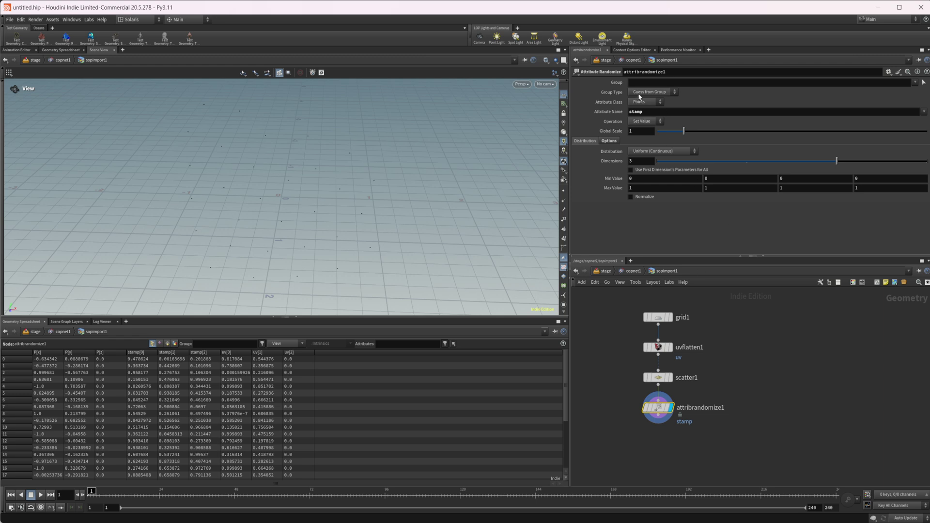
click(660, 161)
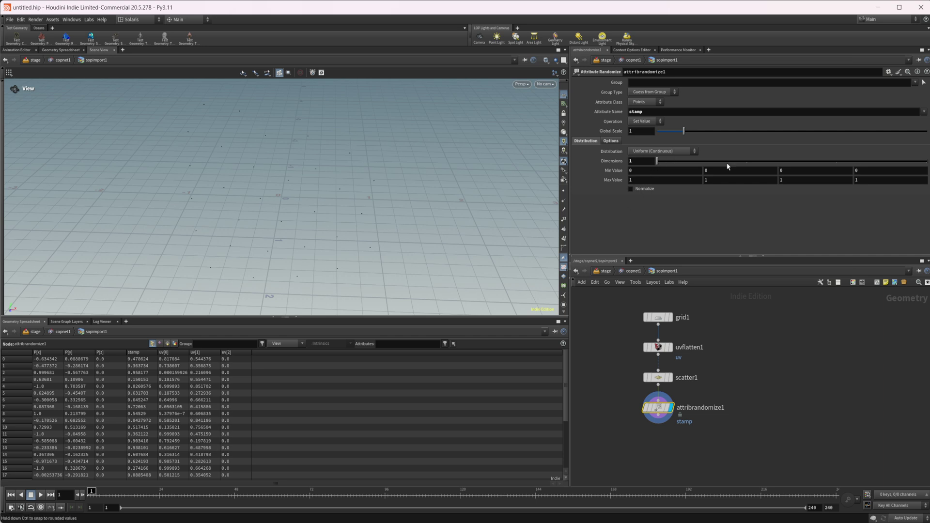
click(663, 151)
click(665, 181)
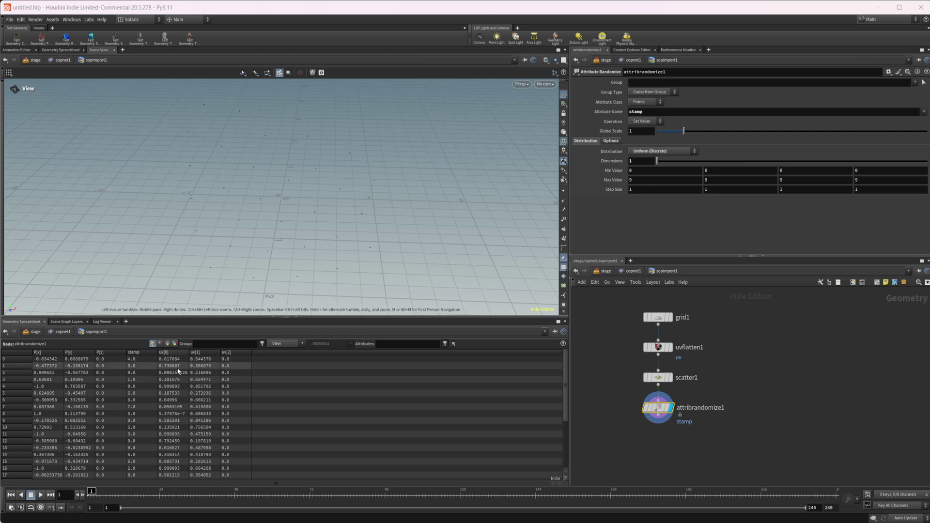
Sort the point data by stamp, set the first maximum value to 1, and return to copnet1
click(141, 352)
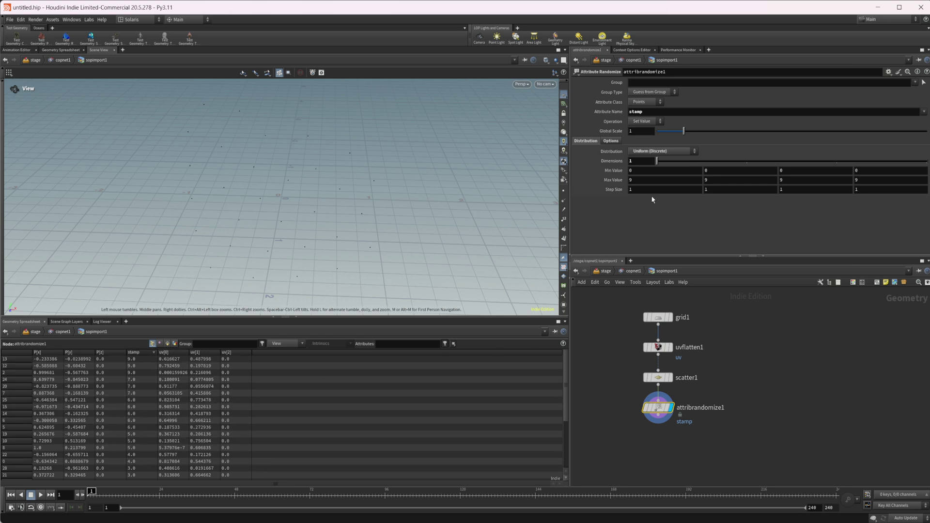
click(639, 180)
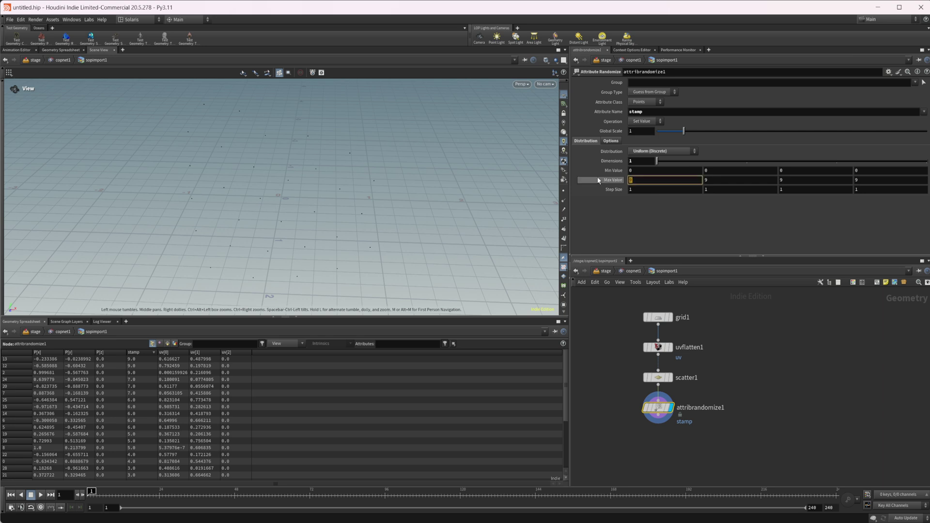
text(1)
key(Return)
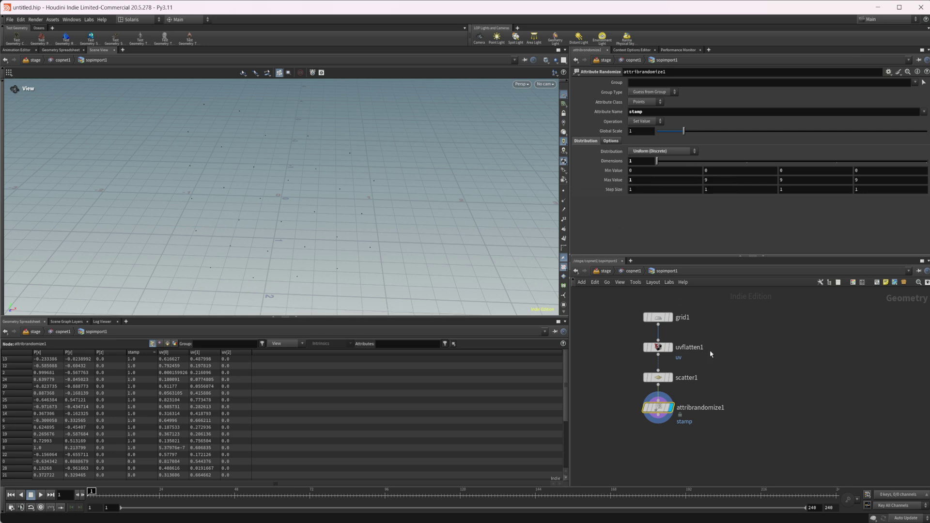
click(638, 272)
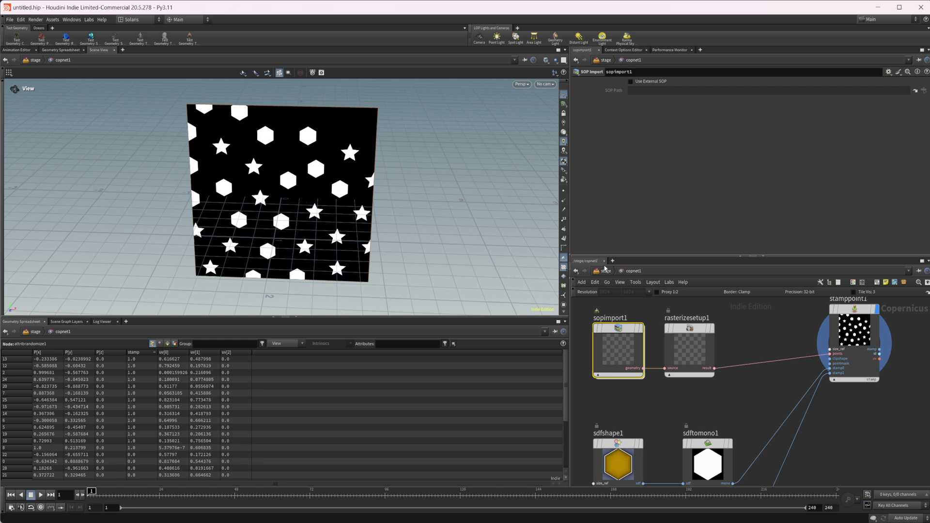
Back inside the SOP Import node, append a second Attribute Randomize node for Cd after the stamp randomize node
double_click(630, 351)
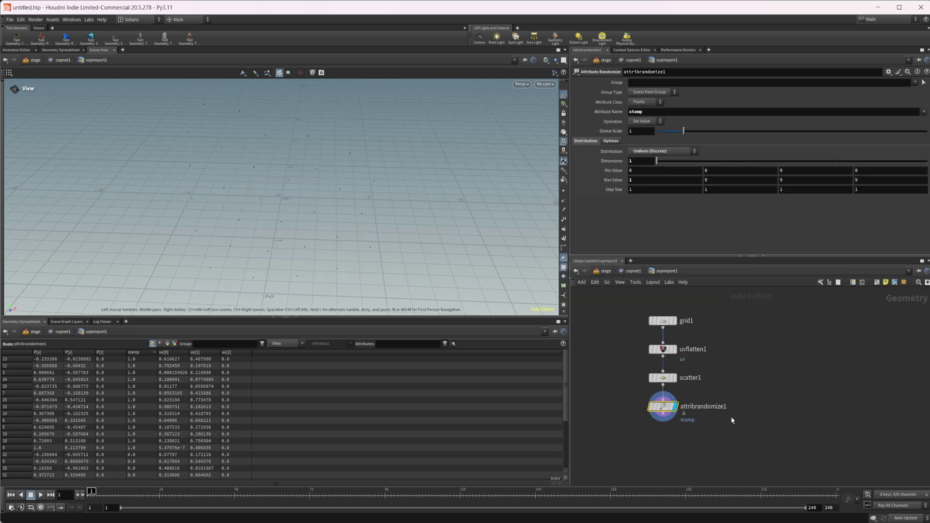
key(Tab)
text(ar)
key(shift+Return)
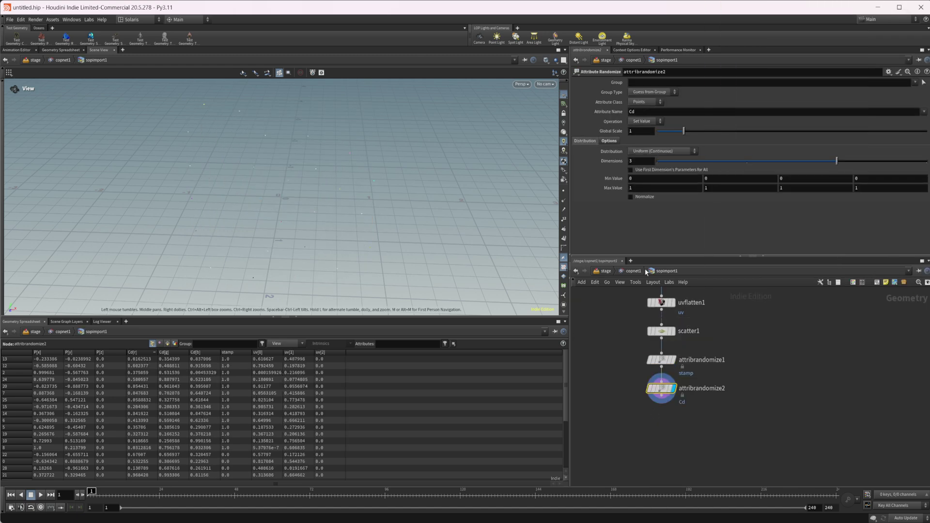
click(662, 397)
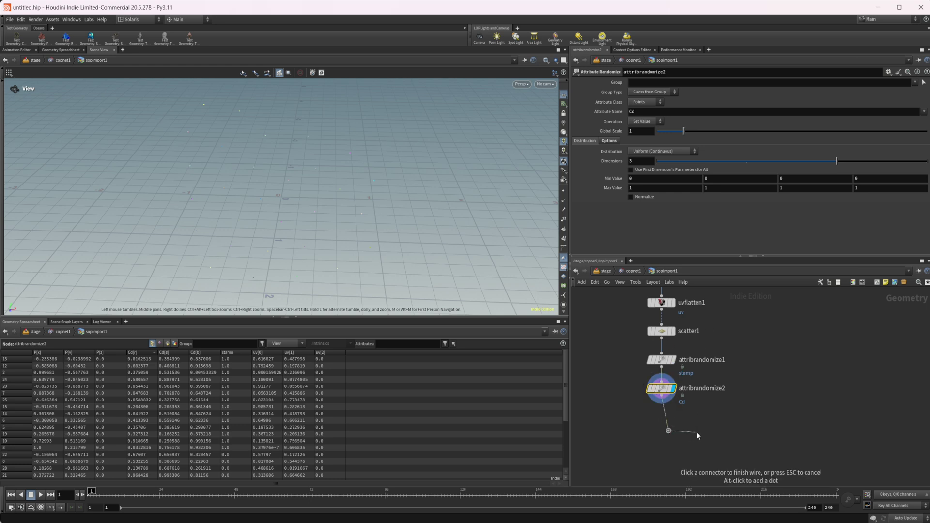
click(672, 439)
key(ctrl+z)
key(ctrl+z)
Duplicate the Cd randomize node below itself and set the copy's attribute name to pscale
alt+drag(664, 392, 669, 438)
click(663, 395)
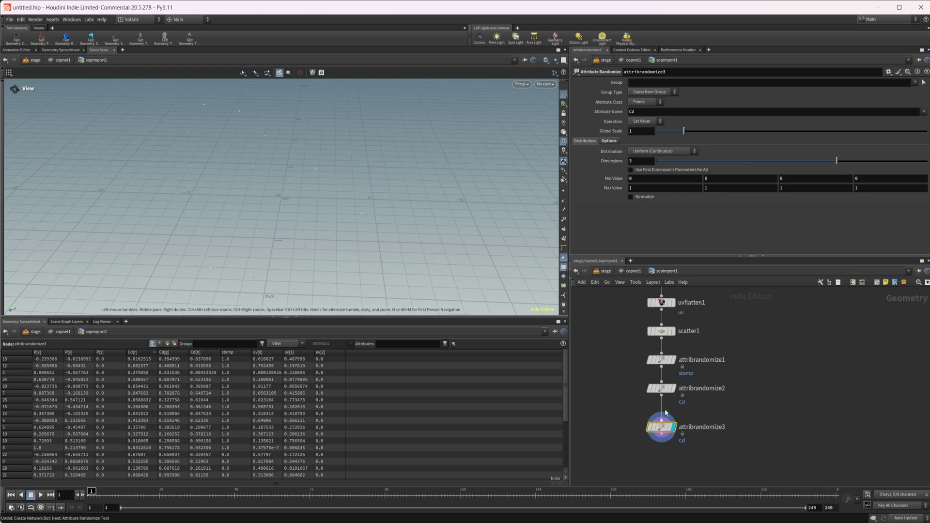
double_click(650, 114)
text(pscale)
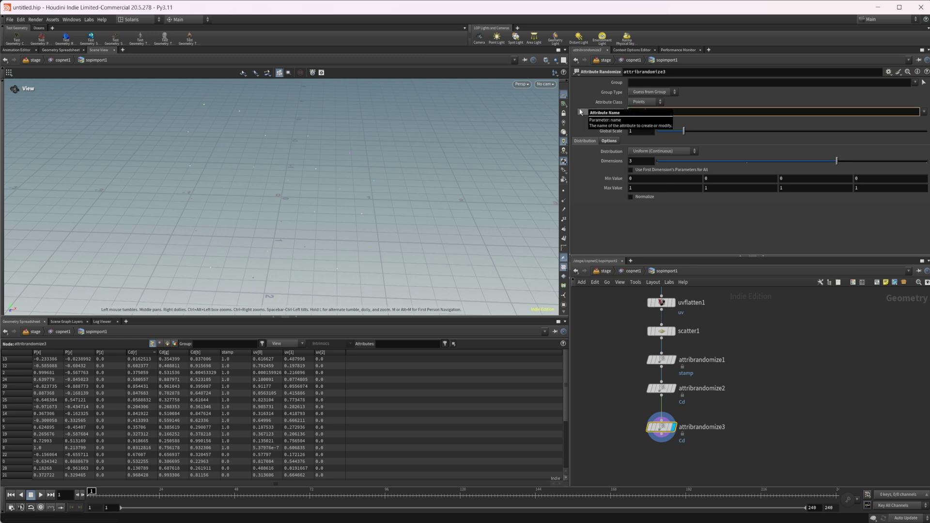
key(Return)
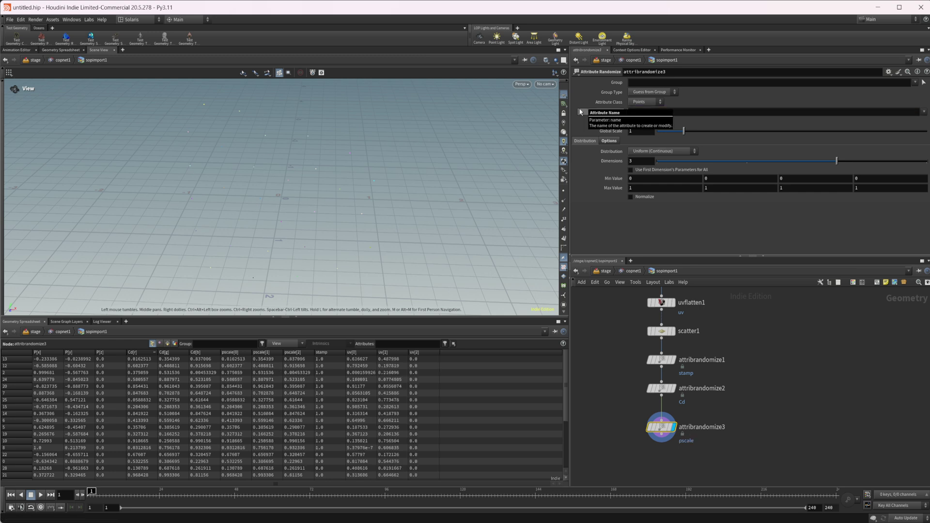
Set the pscale randomize node to 1 dimension with a minimum value of .2
click(659, 160)
double_click(643, 172)
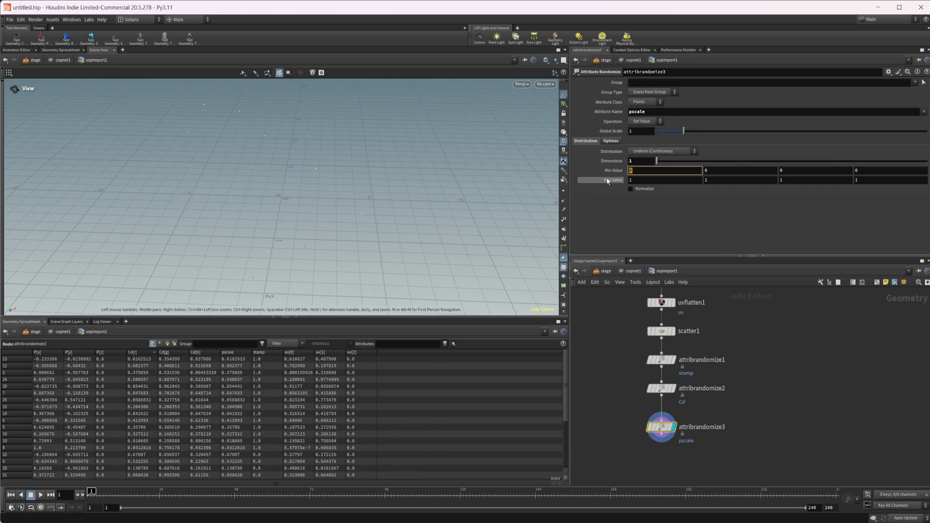
text(.2)
key(Return)
Duplicate the pscale randomize node below itself and set the copy's attribute name to orient
middle_drag(704, 435, 710, 374)
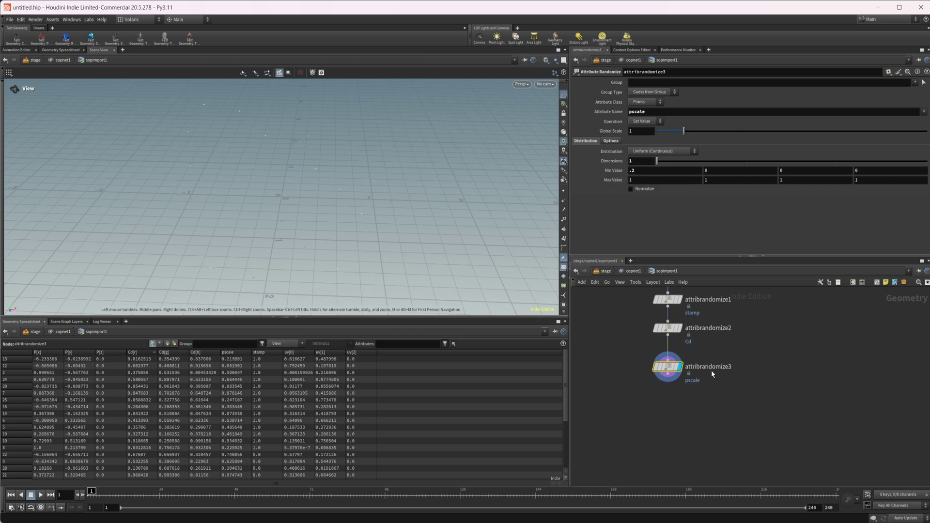
alt+drag(667, 366, 668, 405)
click(668, 405)
double_click(637, 111)
text(orient)
key(Return)
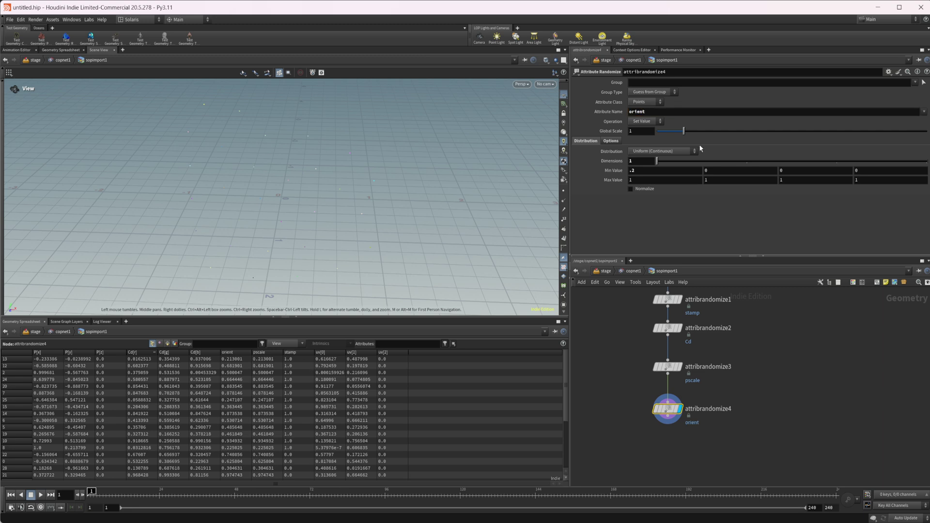
Set the orient randomize node to 4 dimensions, reset its minimum values, and change the distribution to Inside Sphere
drag(718, 161, 927, 161)
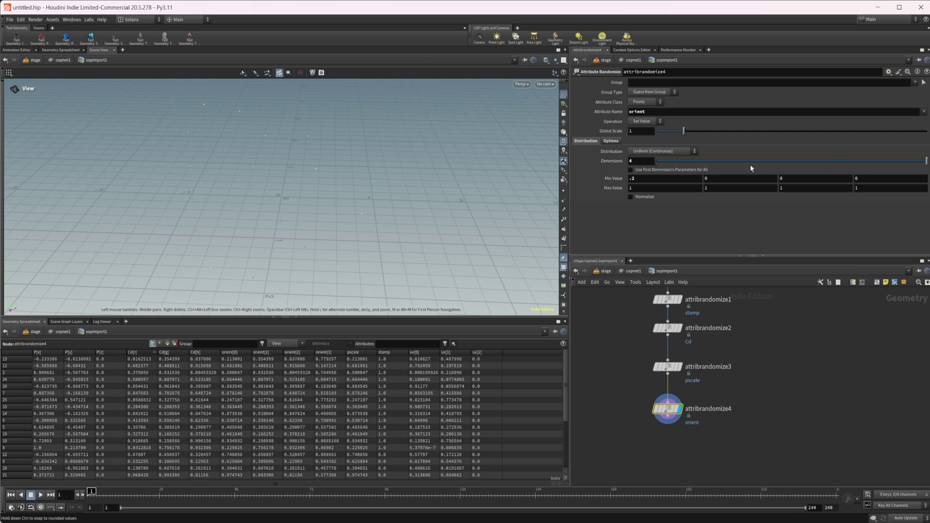
ctrl+middle_click(616, 179)
click(647, 151)
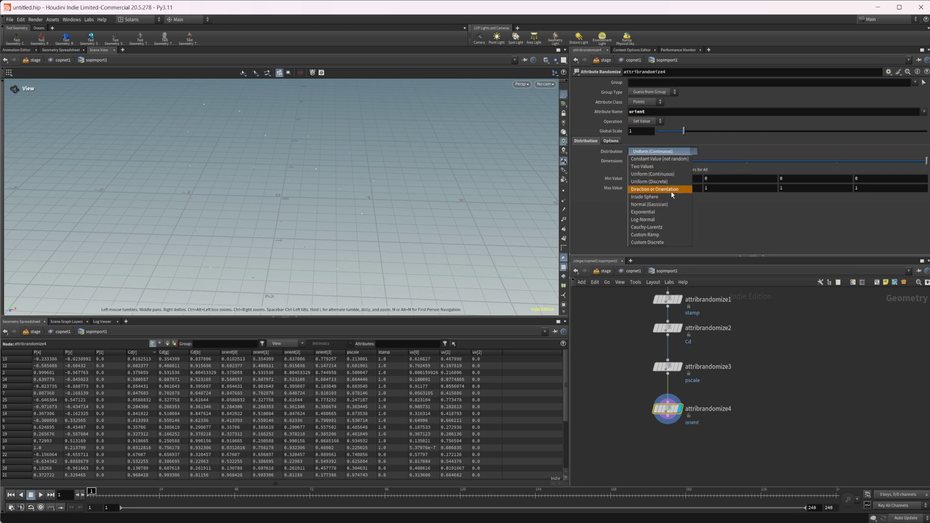
click(665, 190)
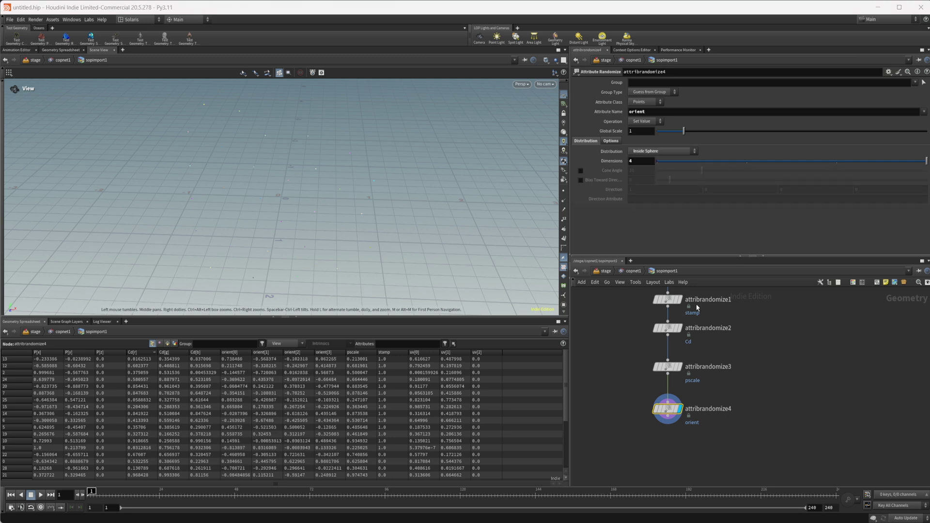
Pin the viewport to the Copernicus network so the stamped image stays displayed while editing inside the SOP import node
click(632, 272)
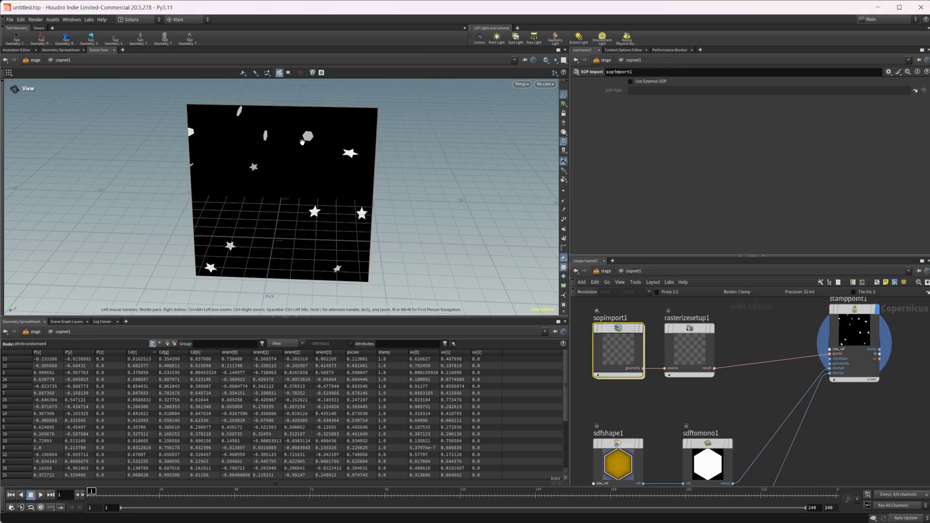
double_click(620, 344)
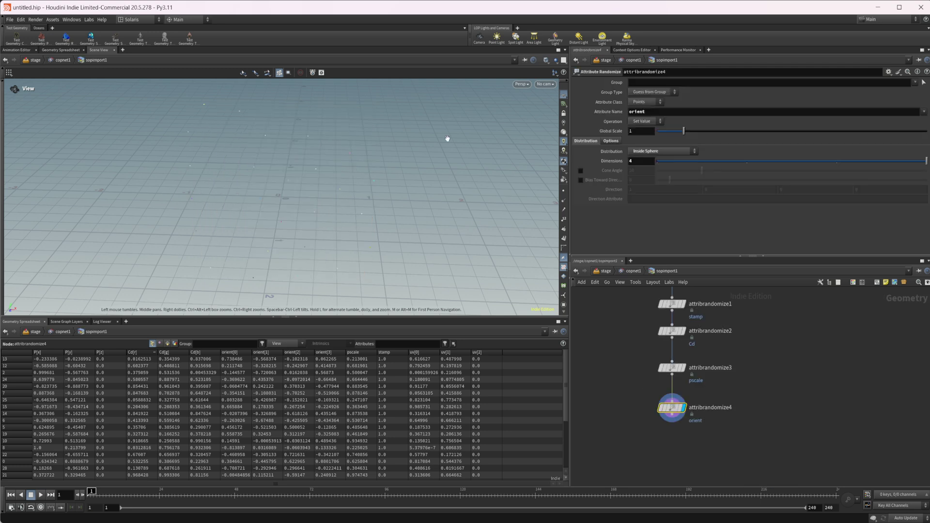
click(632, 271)
click(526, 61)
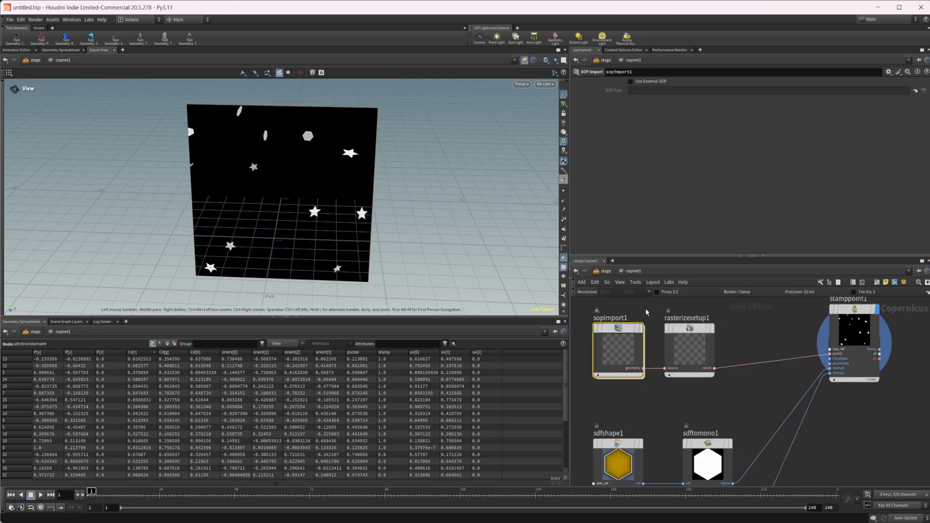
double_click(624, 340)
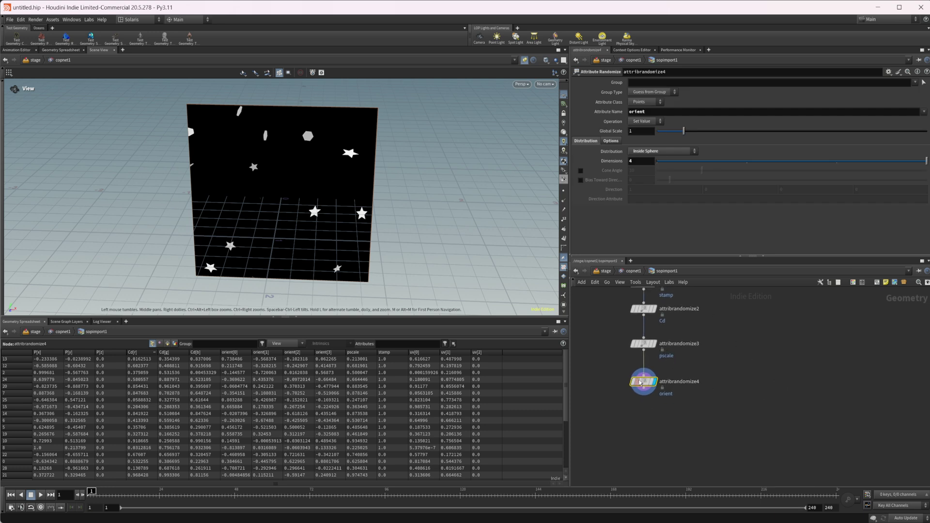
Bypass the orient randomize node and set the stamp points node's signature to RGB in the Copernicus network
click(629, 367)
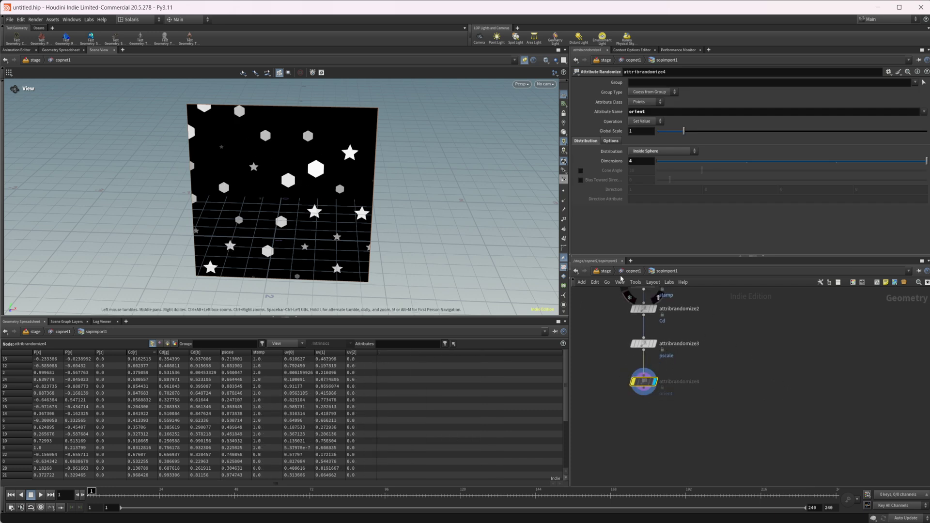
click(633, 271)
click(806, 328)
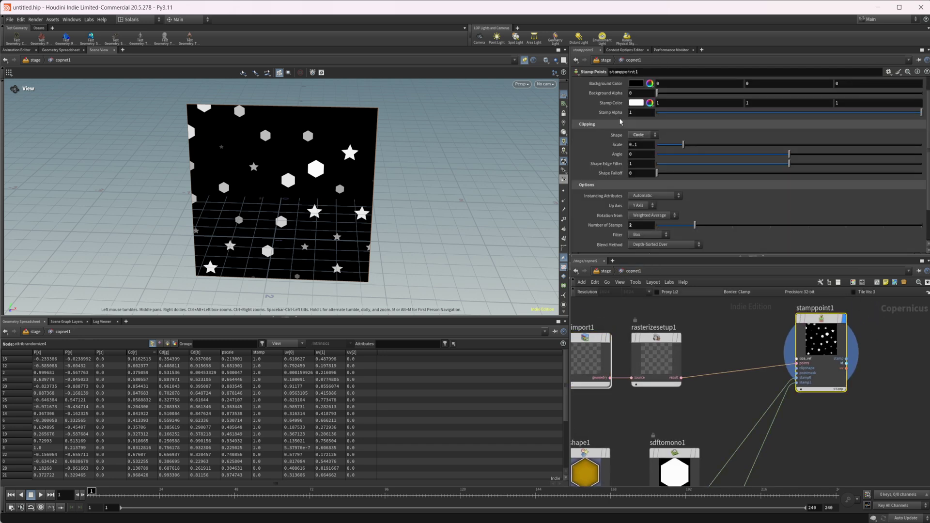
scroll(628, 124, up, 2)
click(652, 83)
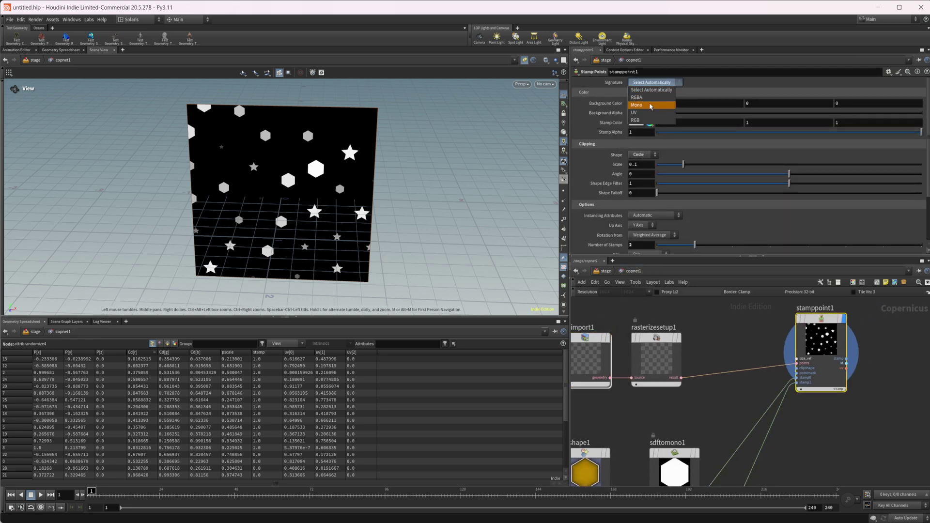
click(639, 121)
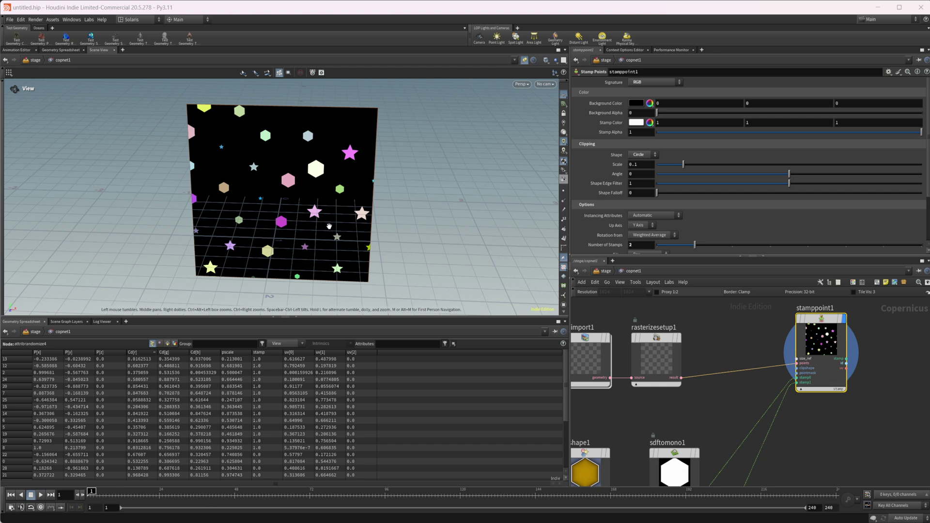
Re-enable the bypassed orient randomize node inside the SOP import
double_click(621, 359)
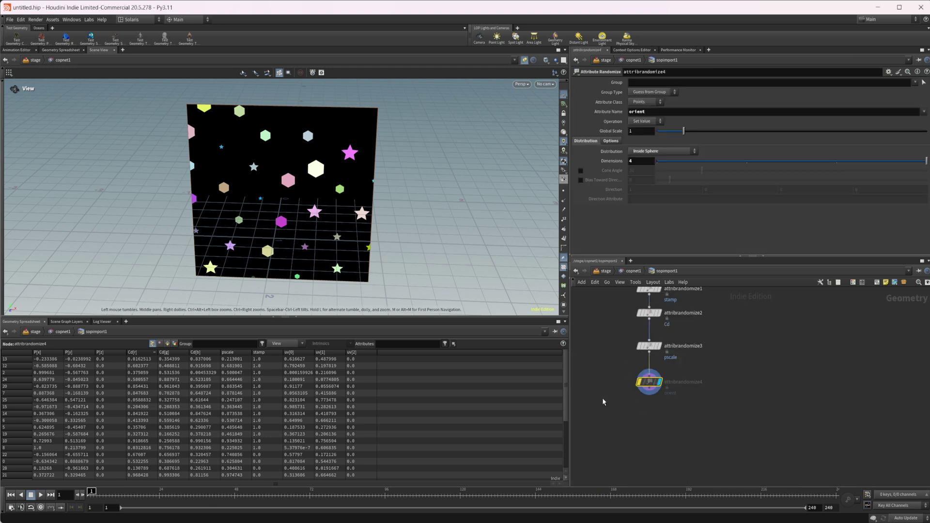
scroll(631, 394, up, 3)
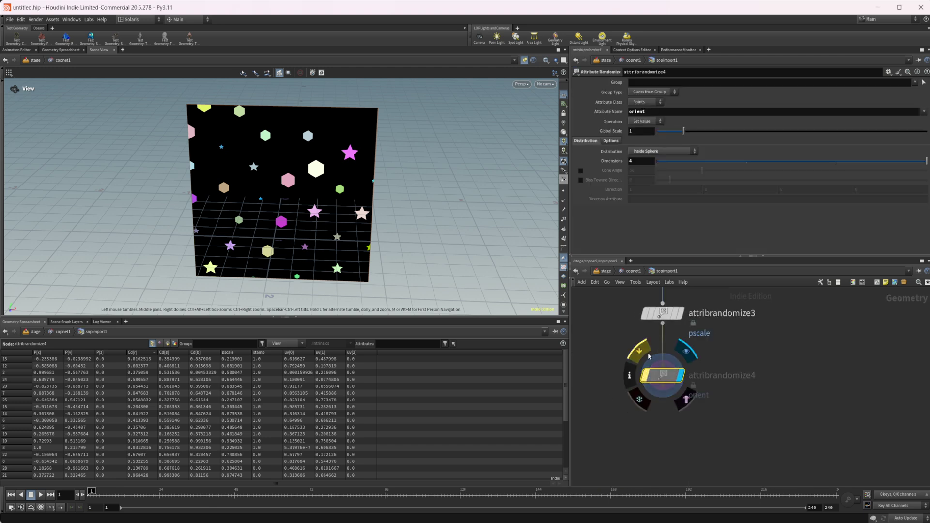
click(680, 376)
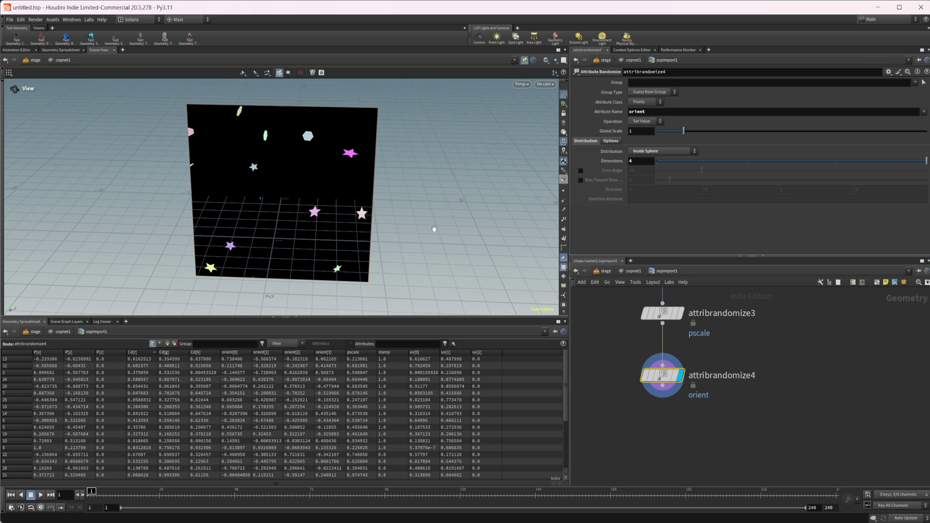
Add a pig head test geometry inside the SOP import and wire it into the scatter node in place of the UV-flattened grid
click(640, 274)
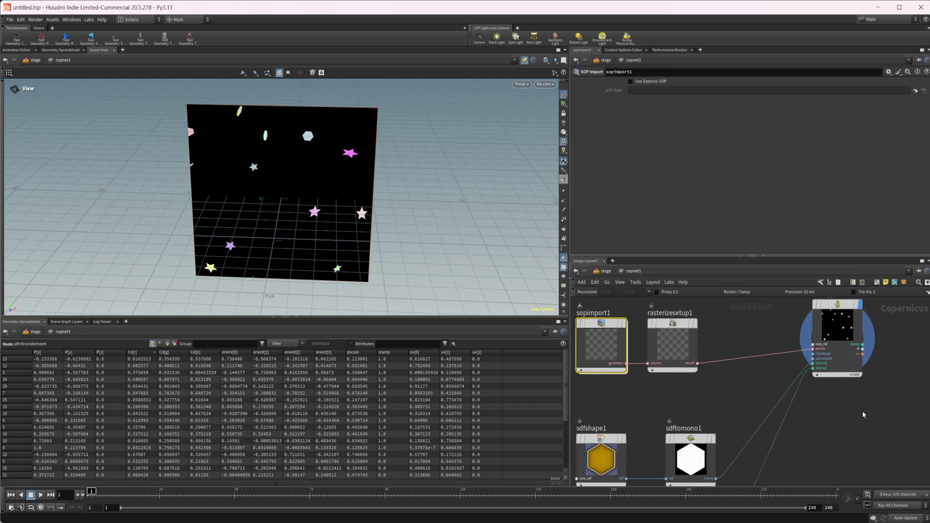
middle_drag(807, 443, 777, 457)
click(803, 345)
middle_drag(677, 427, 751, 428)
double_click(658, 363)
key(Escape)
middle_drag(621, 325, 635, 470)
middle_drag(609, 309, 597, 420)
key(Tab)
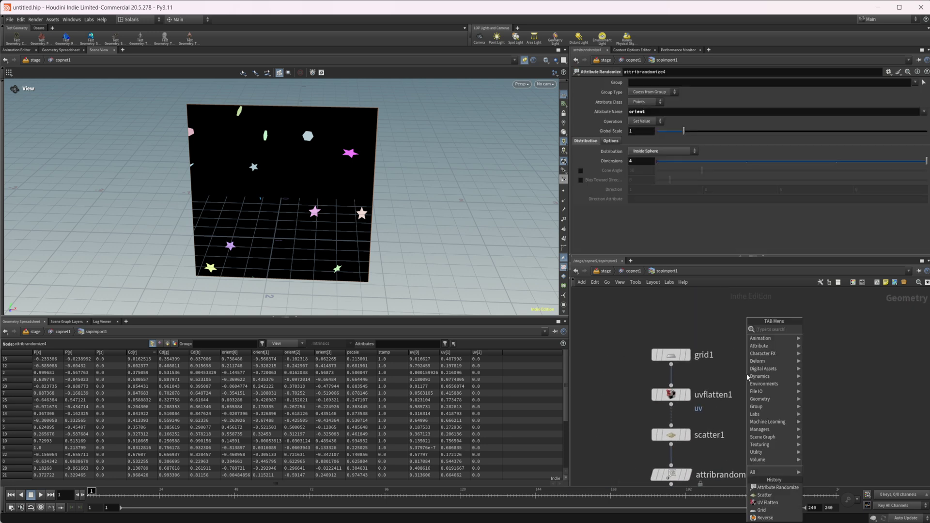
text(pig)
key(Return)
click(747, 376)
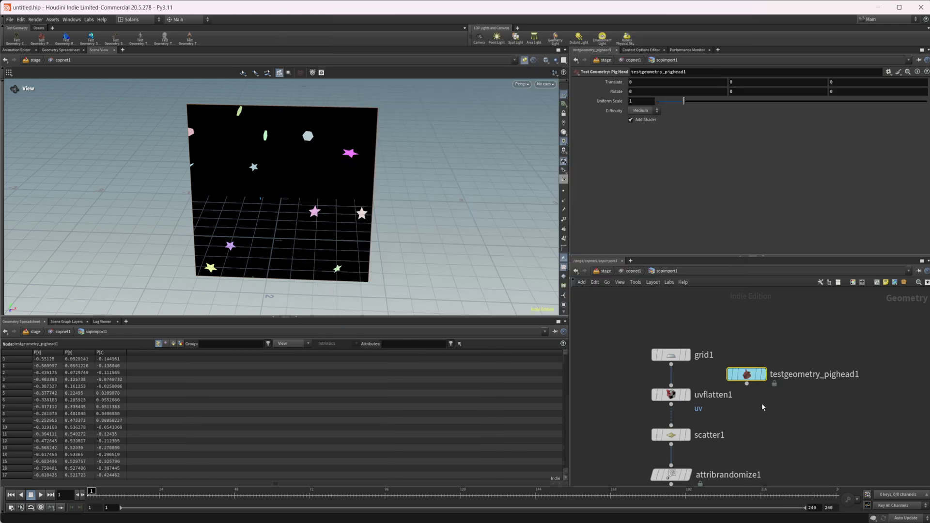
drag(747, 384, 697, 434)
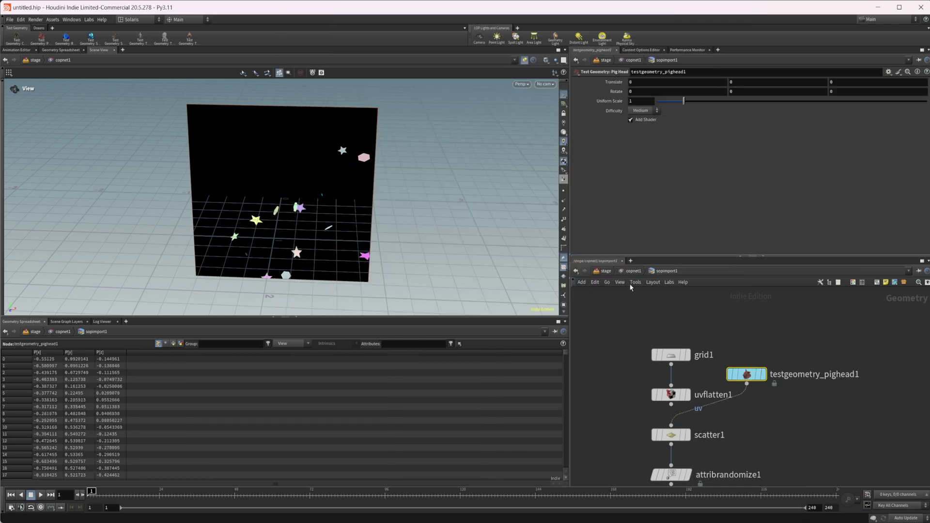
Make the rasterize setup node the displayed node of the Copernicus network
click(633, 270)
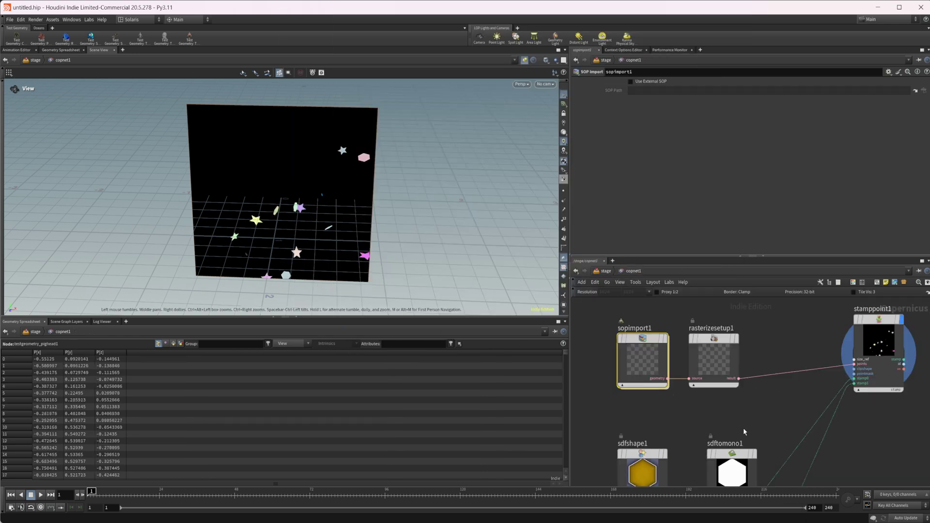
middle_drag(769, 406, 744, 365)
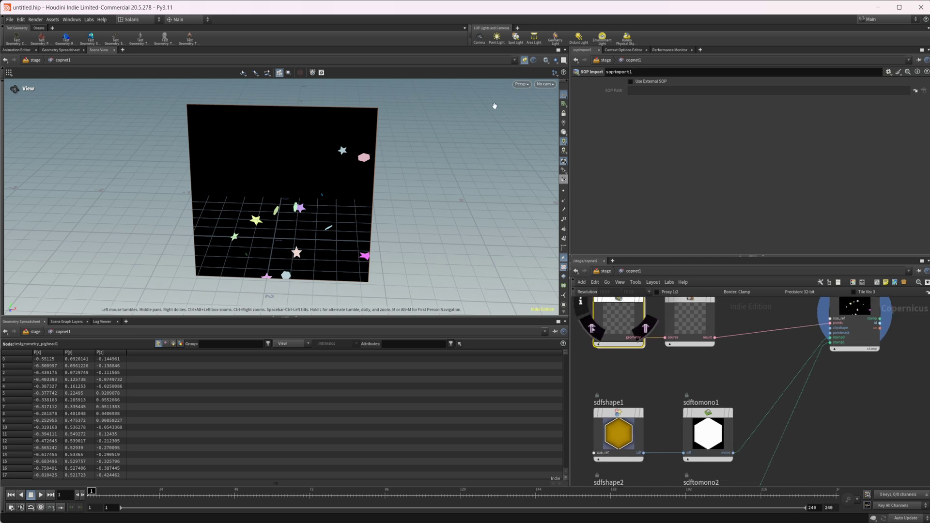
click(689, 328)
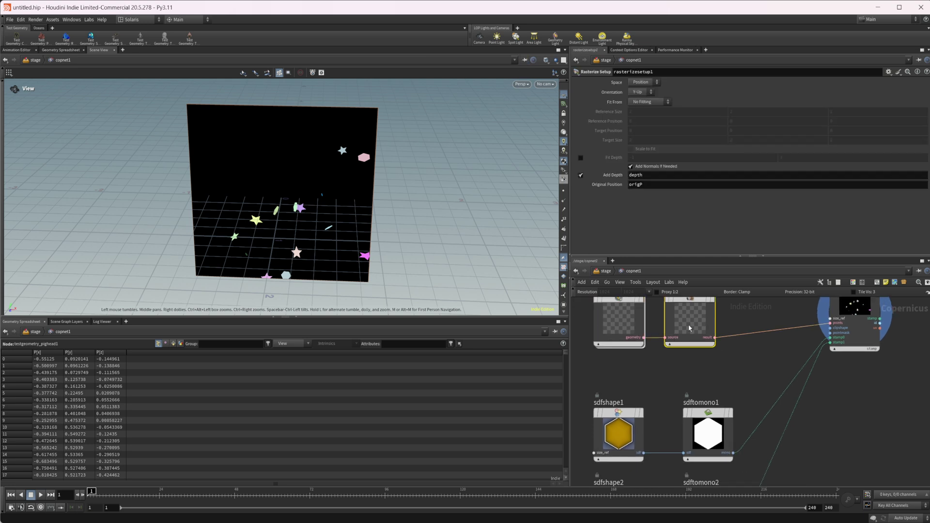
key(r)
middle_drag(682, 374, 693, 397)
Display the pig head node inside the SOP import and inspect its UV layout in the UV view
double_click(630, 341)
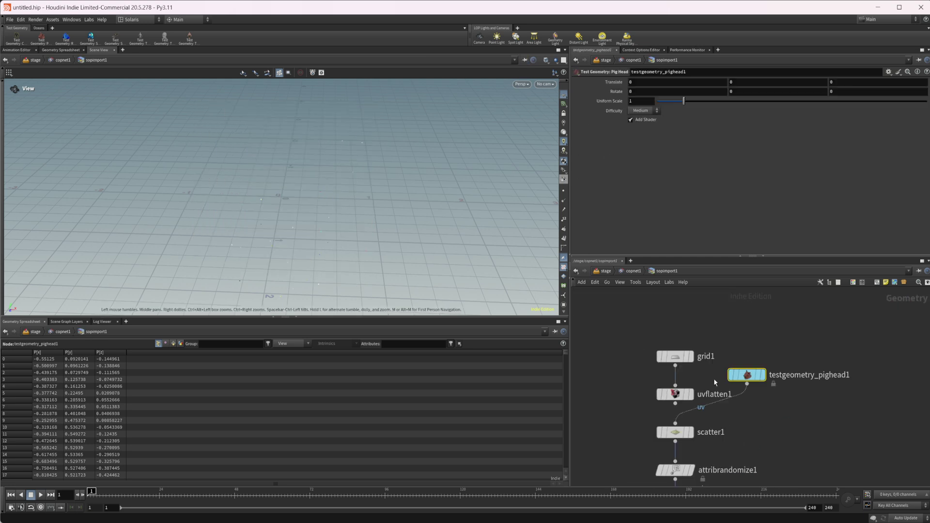
middle_drag(763, 406, 742, 384)
click(741, 361)
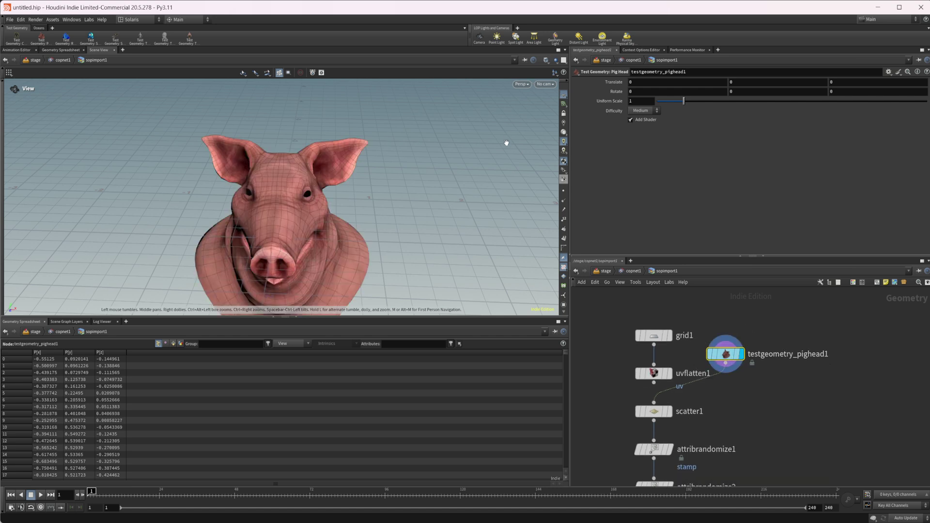
key(space+5)
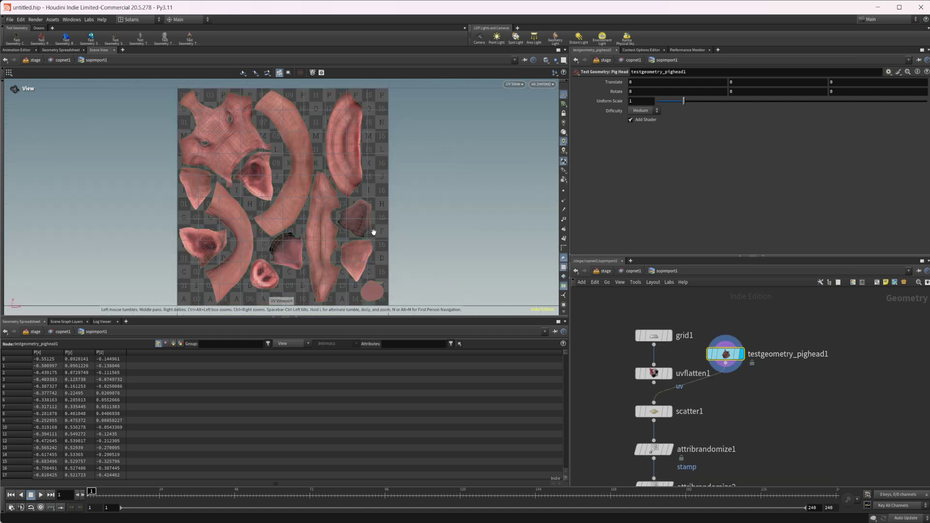
Check the rasterize setup node's parameters in the Copernicus network and return the viewport to the perspective view
click(622, 274)
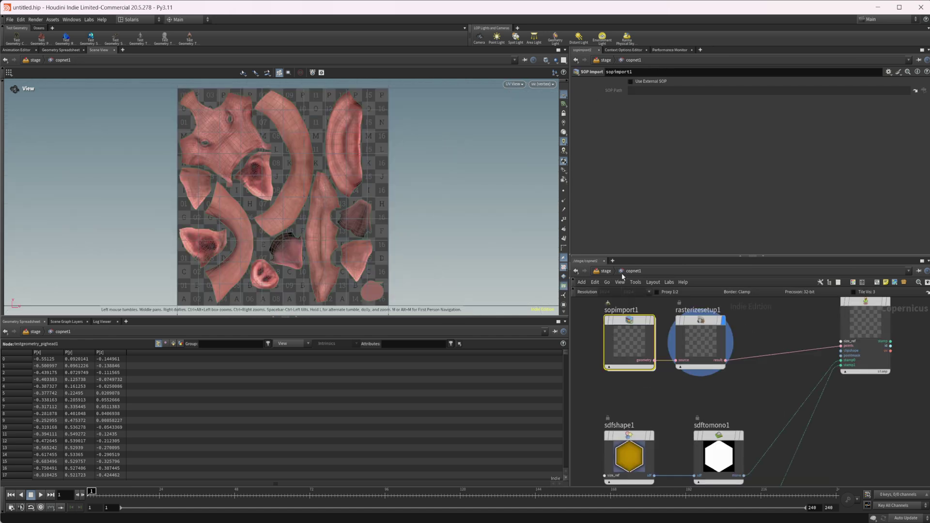
middle_drag(753, 410, 723, 421)
click(678, 385)
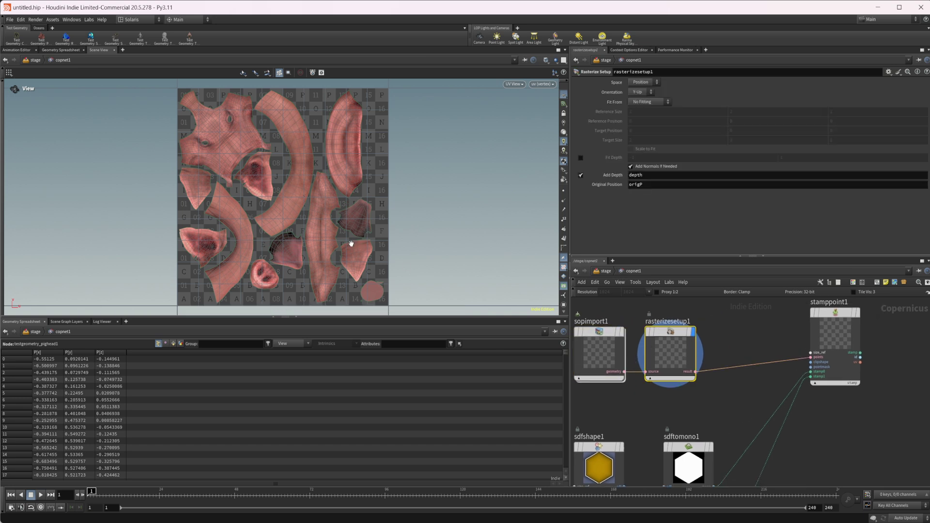
key(space+1)
middle_drag(776, 377, 690, 394)
scroll(690, 394, down, 1)
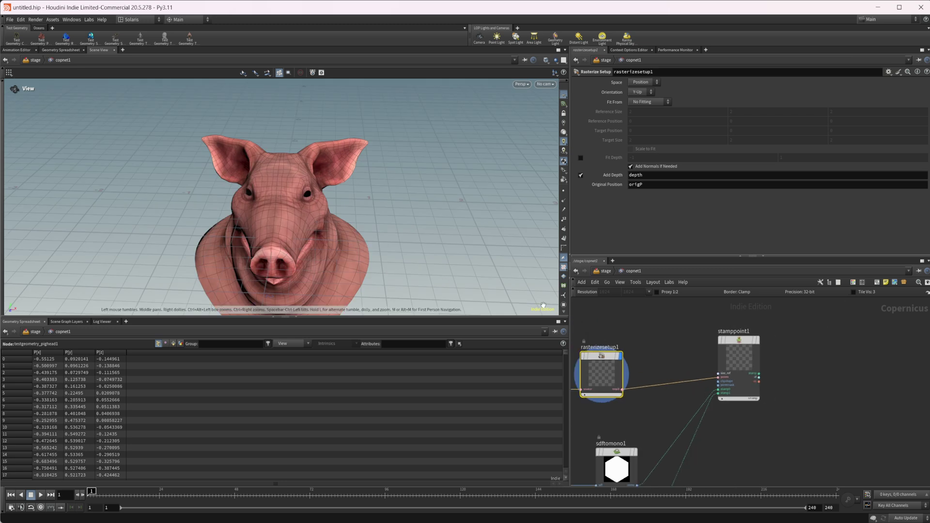
click(521, 85)
click(628, 228)
Display the stamp points node to view the stamping on the pig head geometry, and select the rasterize setup node again
middle_drag(665, 338, 722, 328)
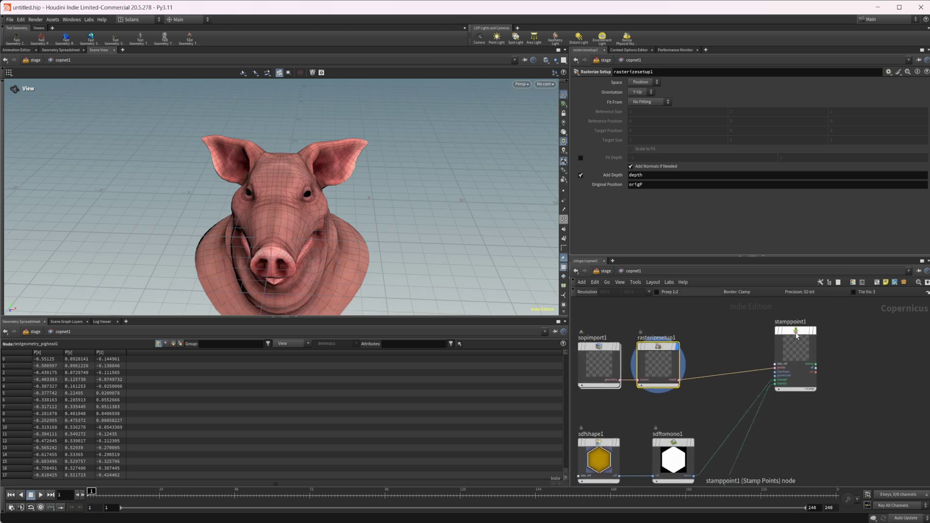
click(795, 359)
click(815, 361)
middle_drag(865, 448, 791, 446)
middle_drag(656, 361, 731, 352)
click(662, 353)
middle_drag(860, 399, 833, 414)
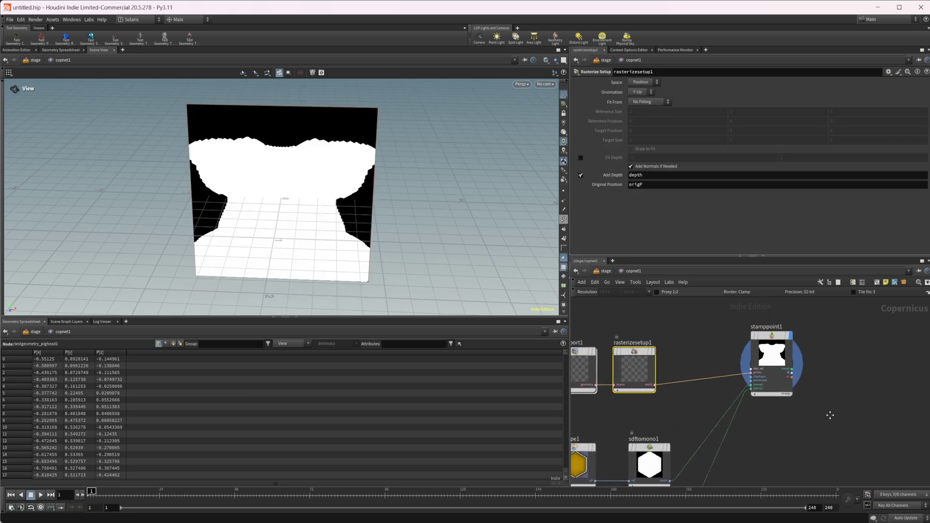
Make the orient randomize node the displayed output inside the SOP import again
double_click(580, 352)
middle_drag(757, 471, 778, 309)
click(698, 425)
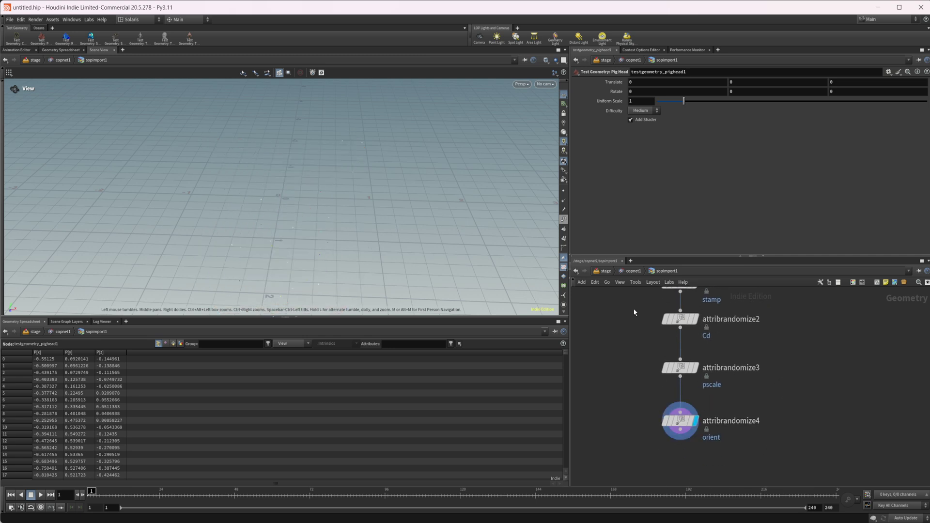
Add a Preview Material node to the Copernicus network and place it beside the stamp points node
click(633, 271)
key(Tab)
text(prev)
key(Return)
click(760, 410)
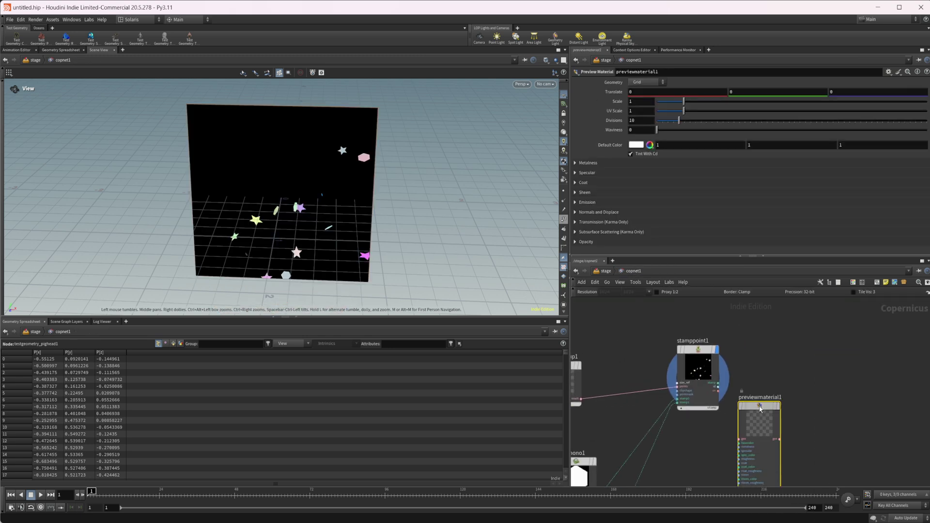
drag(759, 409, 830, 333)
Duplicate the SOP import node and make the pig head the displayed output inside the copy
middle_drag(751, 378, 863, 439)
middle_drag(666, 364, 645, 357)
alt+drag(600, 433, 700, 347)
double_click(700, 347)
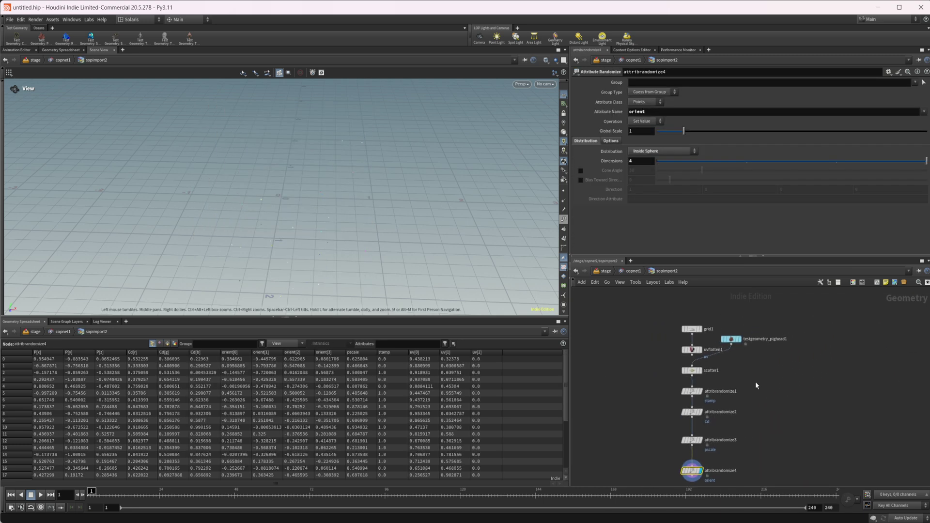
click(738, 339)
Connect the duplicated SOP import to the preview material's geo input and the stamp output to its basecolor input
key(u)
middle_drag(818, 377, 754, 338)
click(653, 332)
drag(826, 386, 826, 386)
scroll(760, 394, up, 3)
click(734, 405)
middle_drag(821, 408, 714, 391)
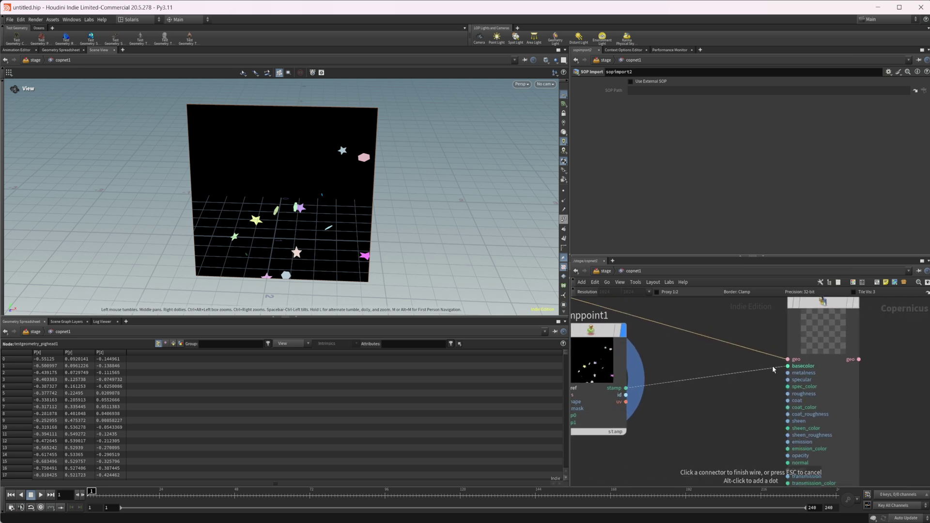
click(788, 367)
Display the preview material node and view the stamped pig head from several sides
click(834, 339)
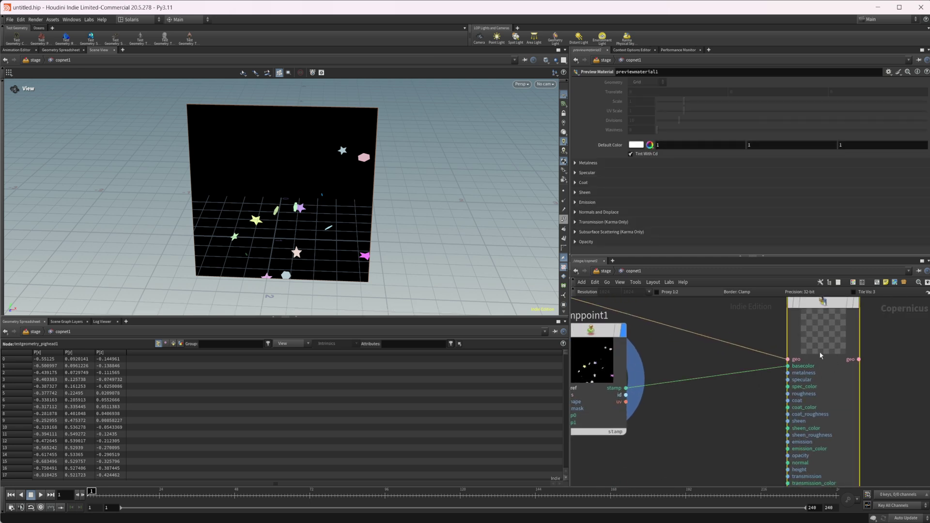
drag(415, 277, 268, 213)
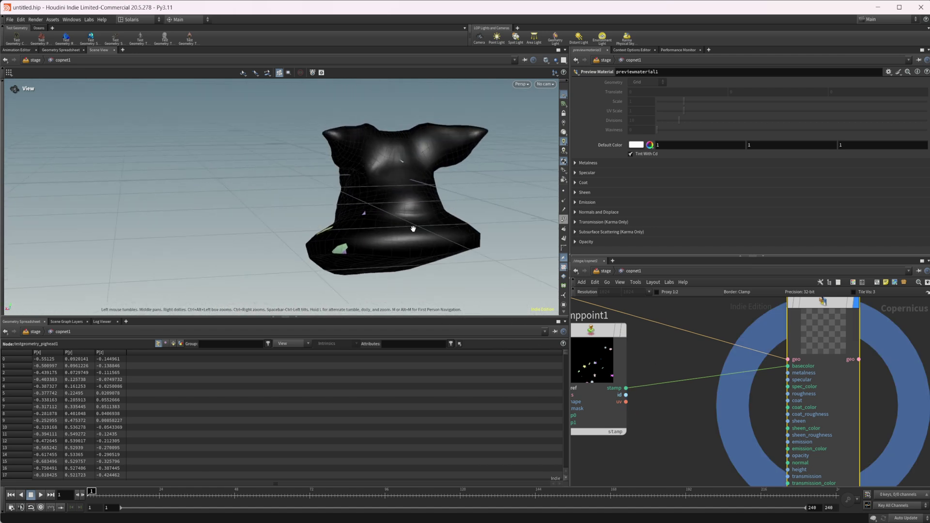
drag(343, 216, 533, 194)
Bypass the orient randomize node inside the original SOP import and review the stamps on the pig head
middle_drag(731, 427, 906, 398)
middle_drag(696, 399, 798, 386)
scroll(798, 386, down, 3)
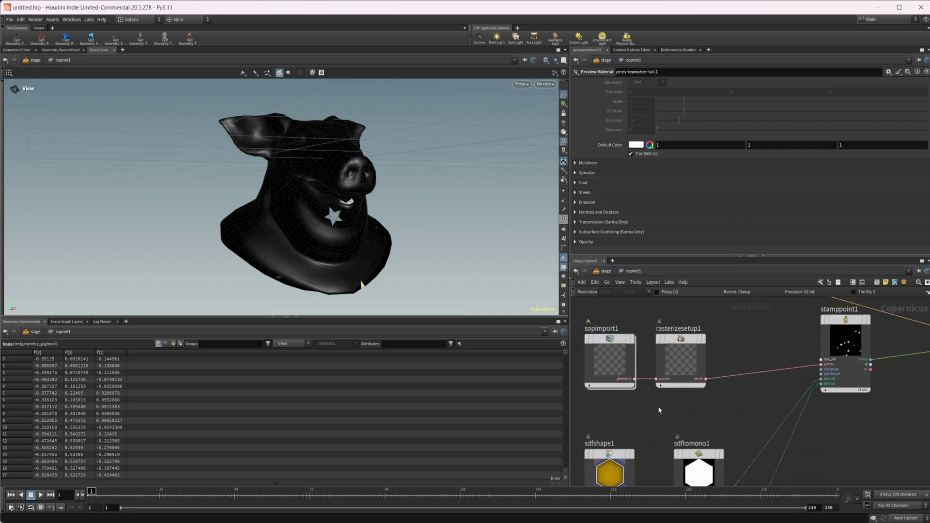
double_click(621, 368)
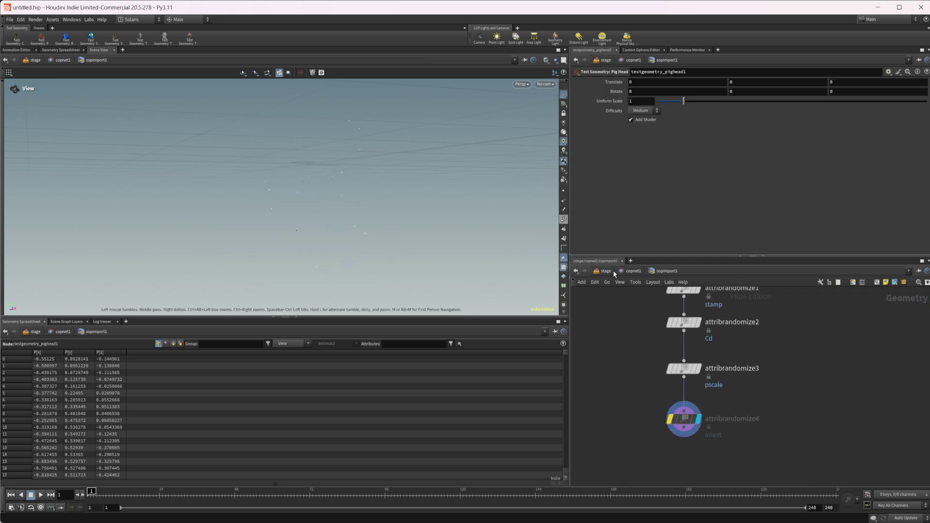
click(628, 271)
mouse_move(310, 200)
mouse_down()
mouse_move(426, 195)
mouse_move(305, 212)
mouse_move(320, 201)
mouse_up()
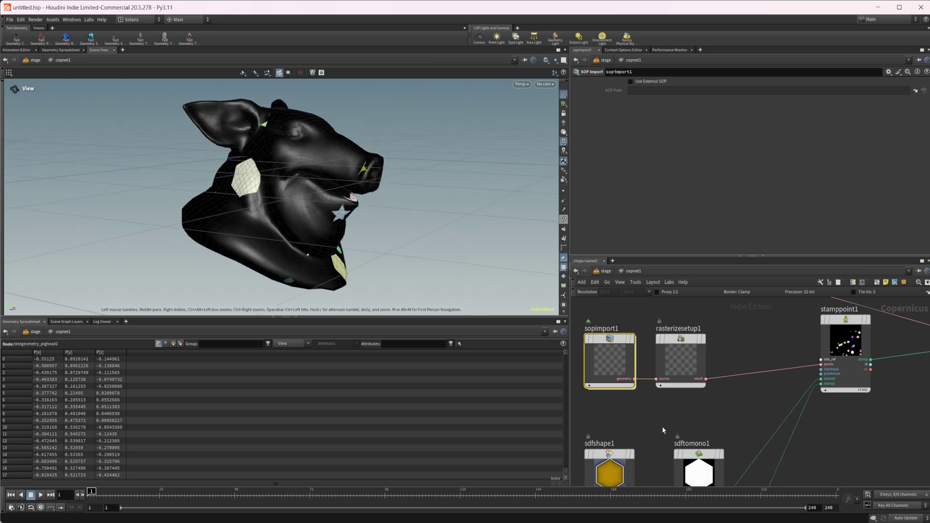
Examine the stamped pig head from the front and side, and review the stamp points node with its hexagon and star inputs
drag(369, 256, 272, 270)
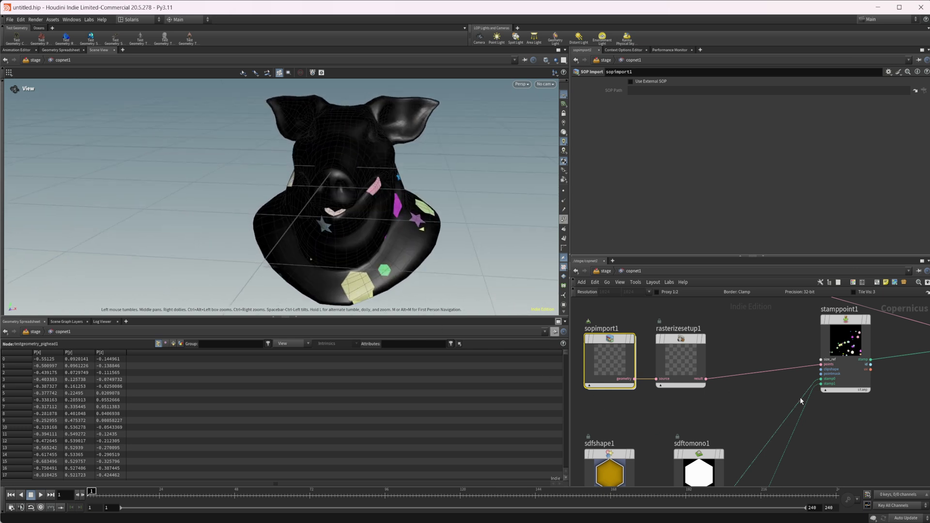
middle_drag(882, 441, 800, 455)
drag(789, 378, 779, 393)
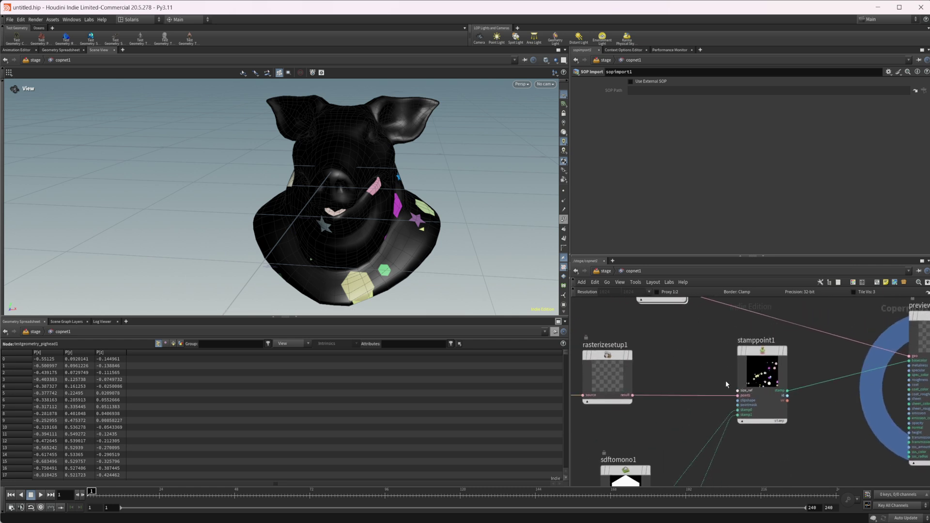
click(765, 374)
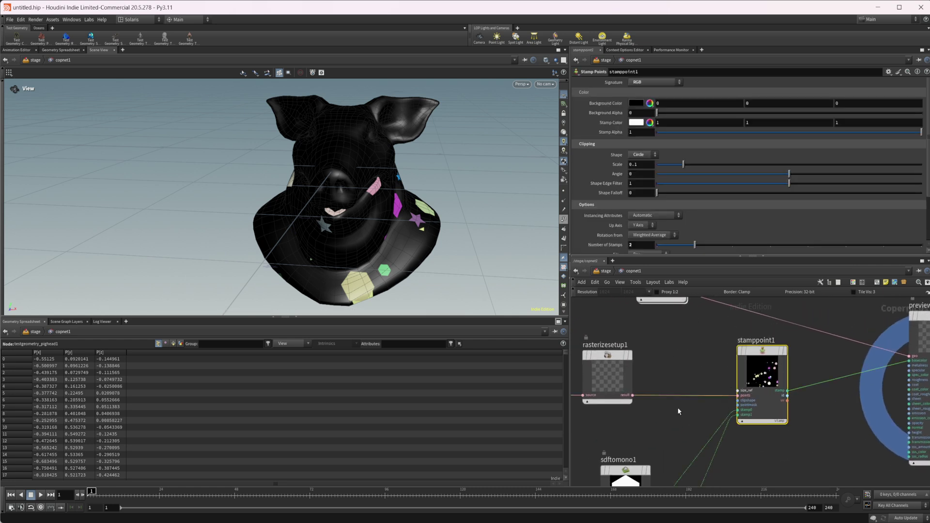
drag(355, 250, 372, 230)
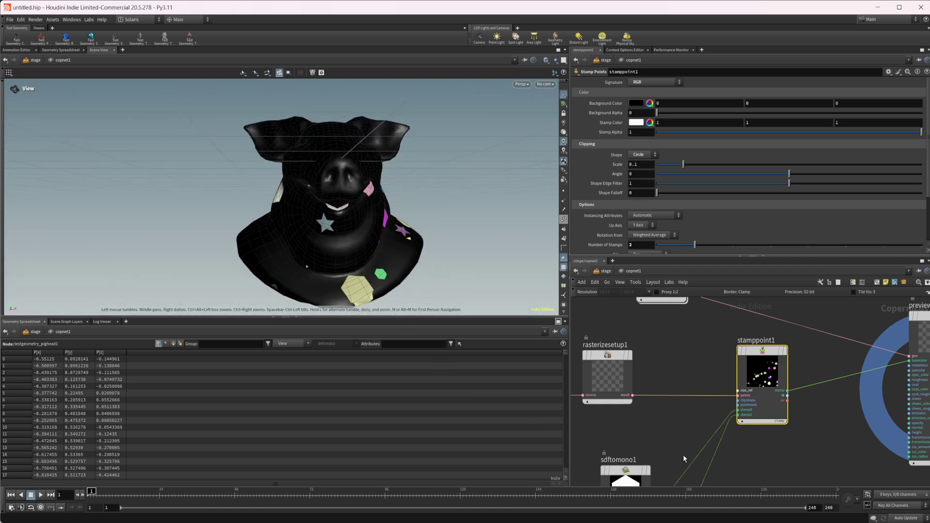
middle_drag(683, 454, 779, 373)
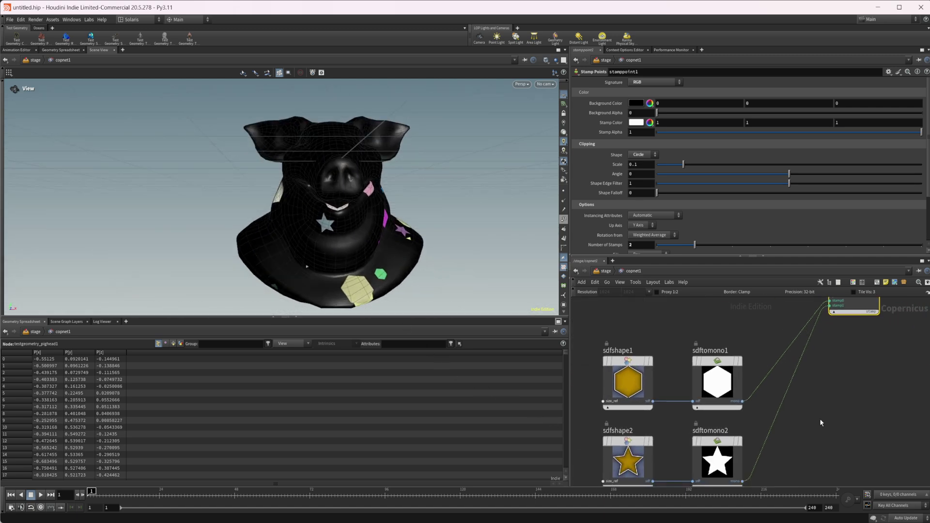
middle_drag(819, 420, 750, 489)
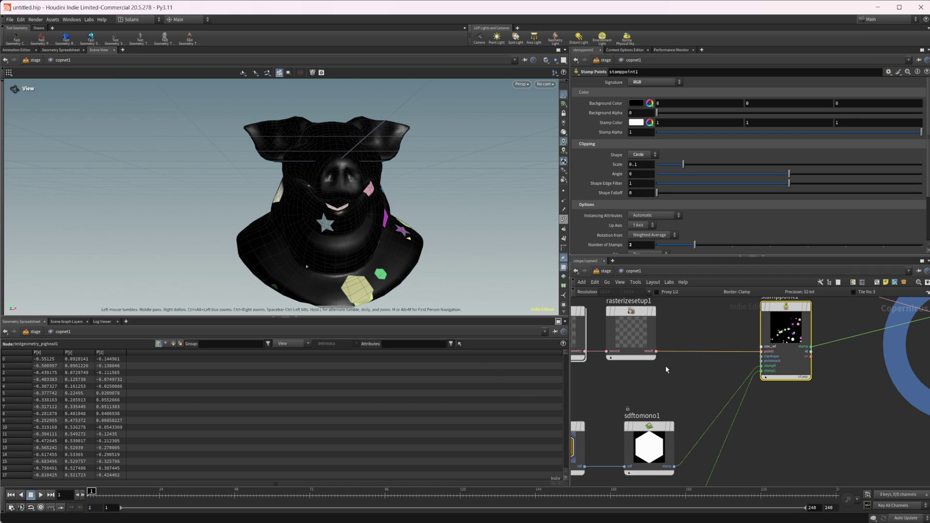
drag(272, 203, 345, 236)
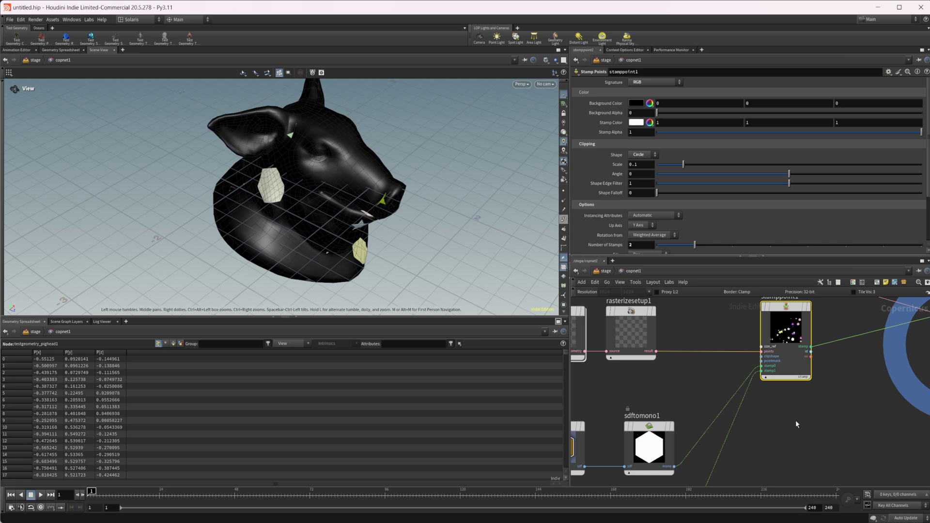
drag(413, 259, 345, 230)
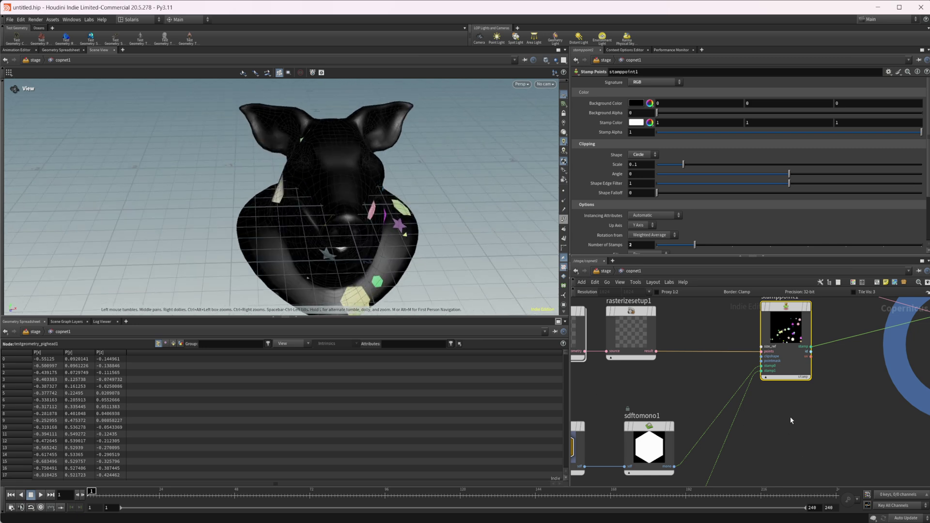
Display the stamp points node's flat output in the viewport instead of the preview material
middle_drag(791, 421, 684, 433)
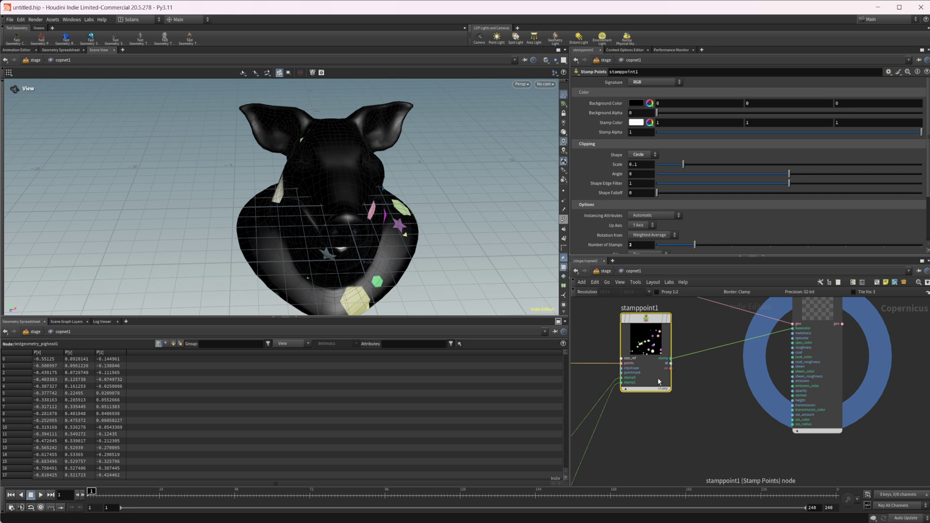
key(r)
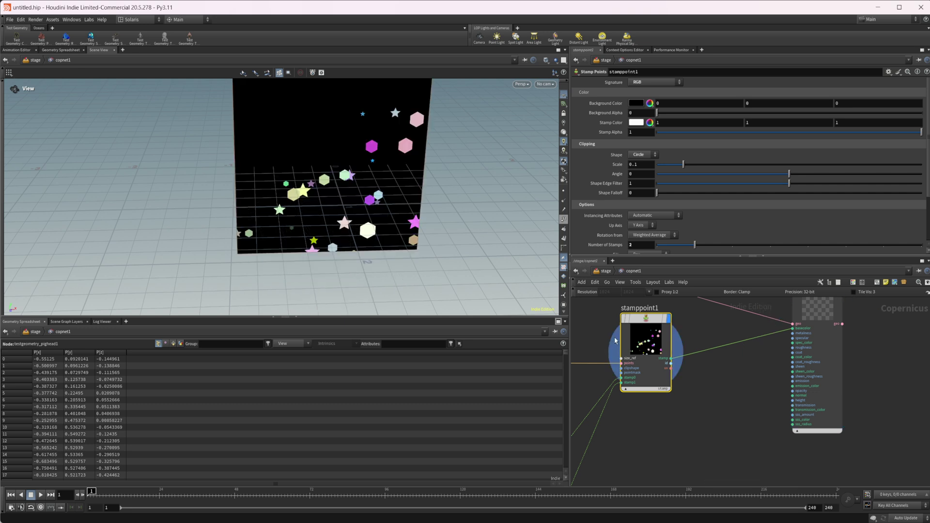
middle_drag(746, 386, 745, 430)
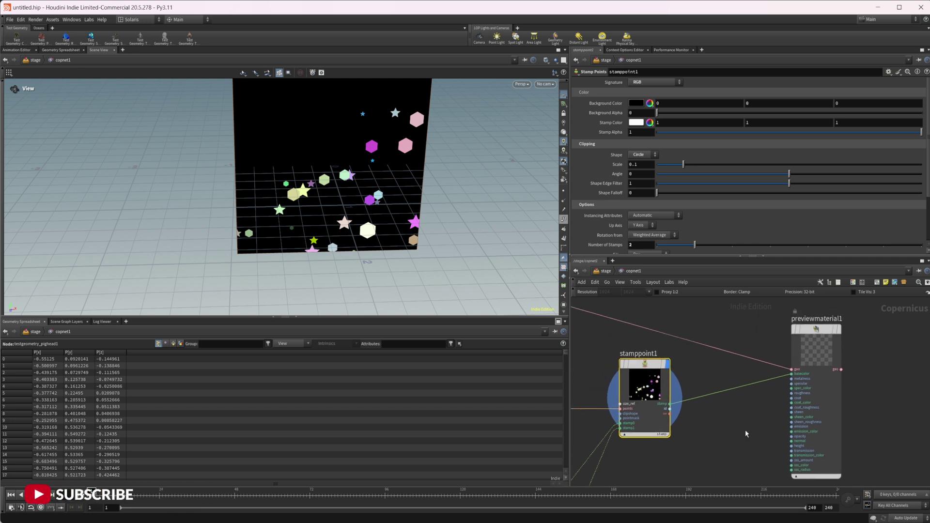